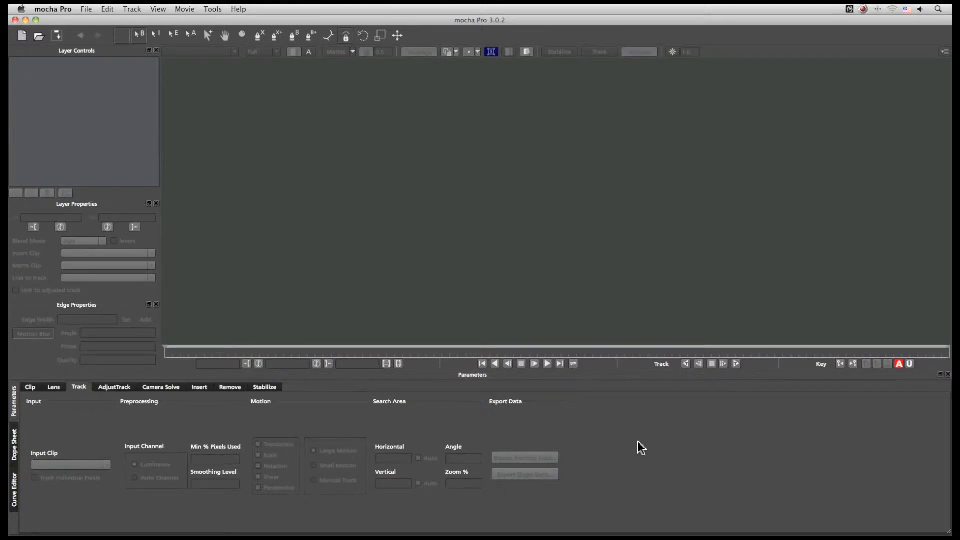
Start a new project from the clip shaking train.mov, separating its fields with Upper field first
click(21, 36)
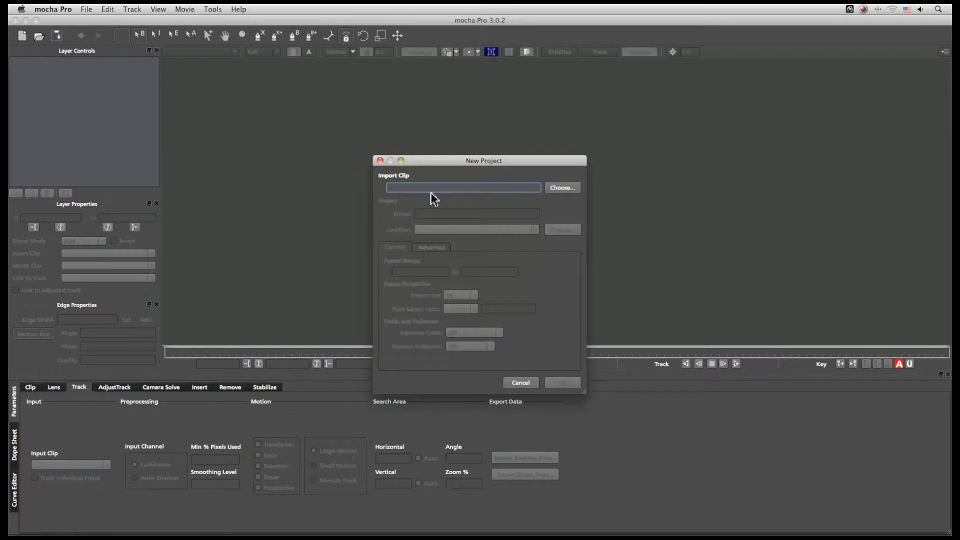
click(556, 189)
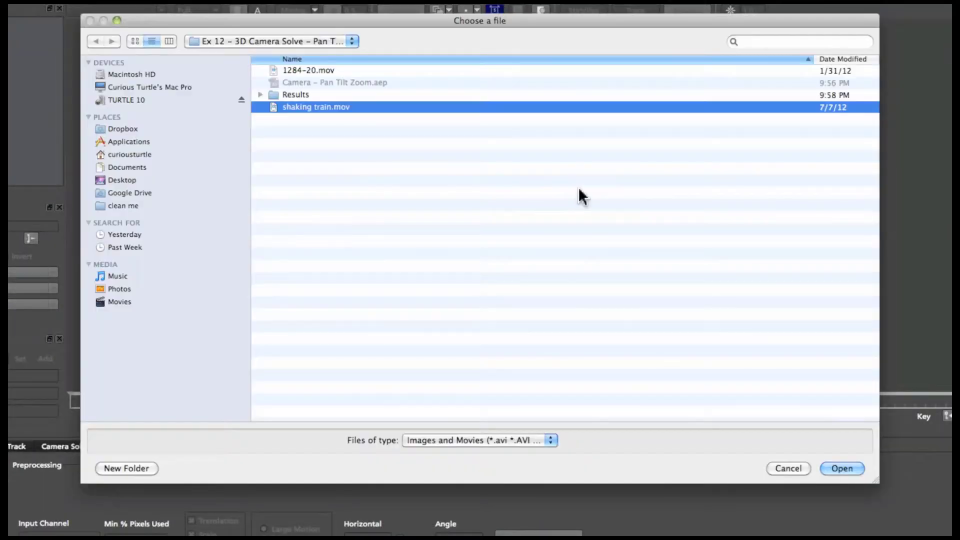
double_click(341, 107)
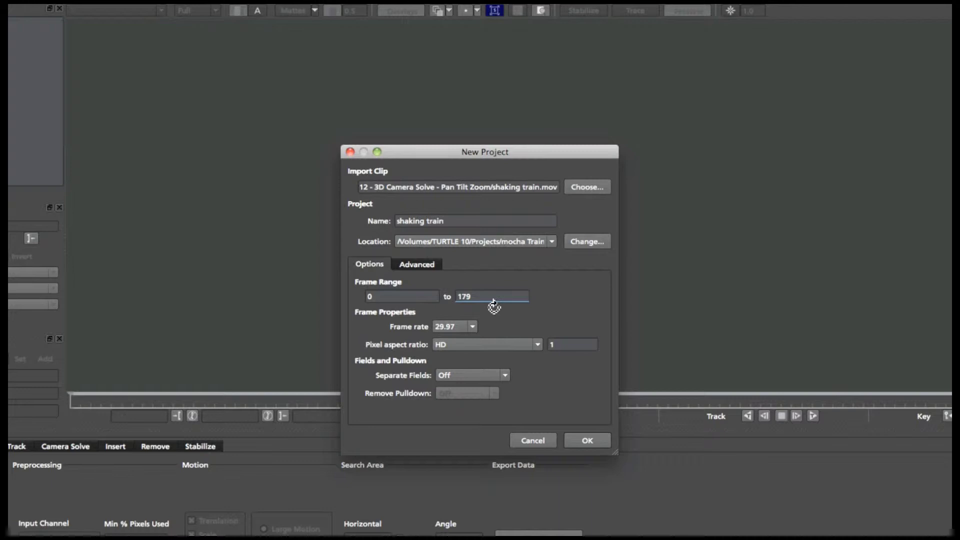
click(505, 375)
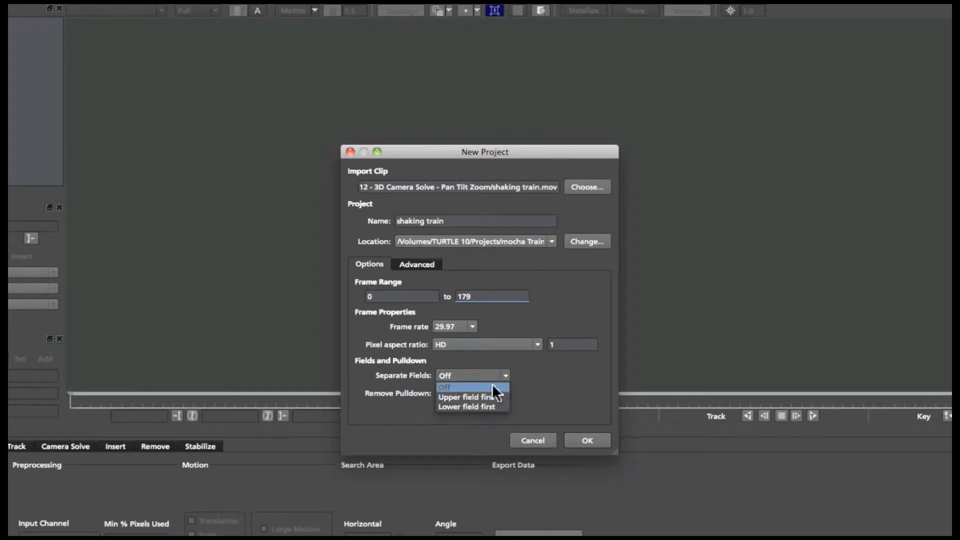
click(493, 396)
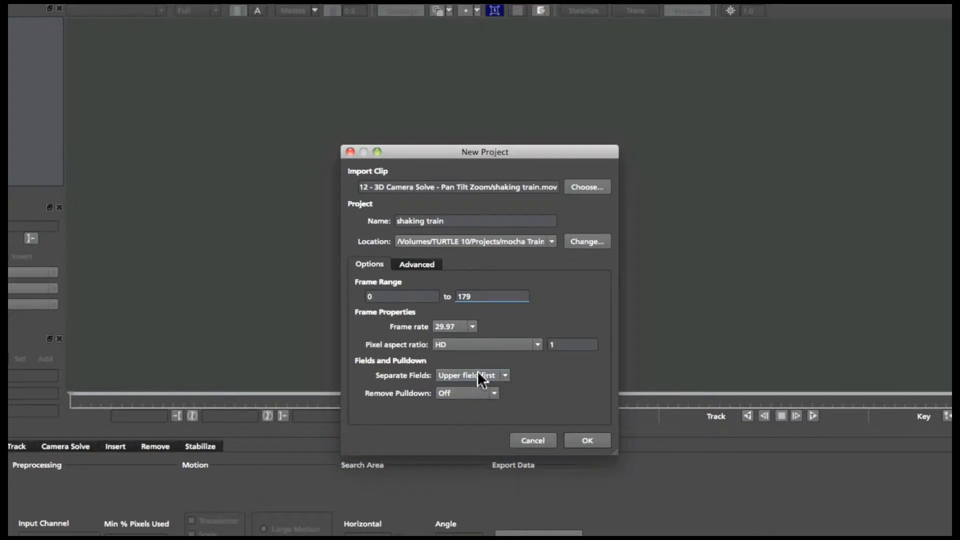
Name the project shaking train 001, create it and save it
click(491, 219)
text(001)
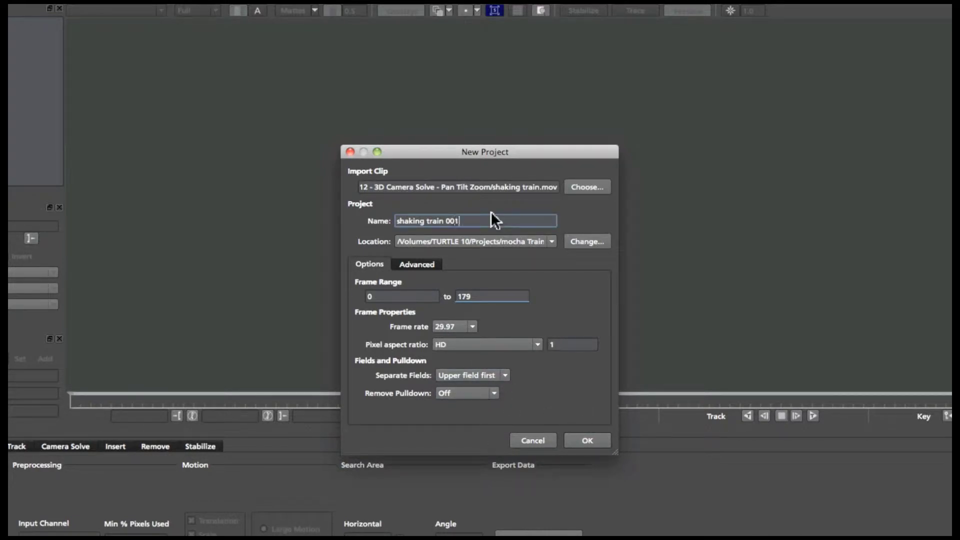
key(Return)
click(500, 333)
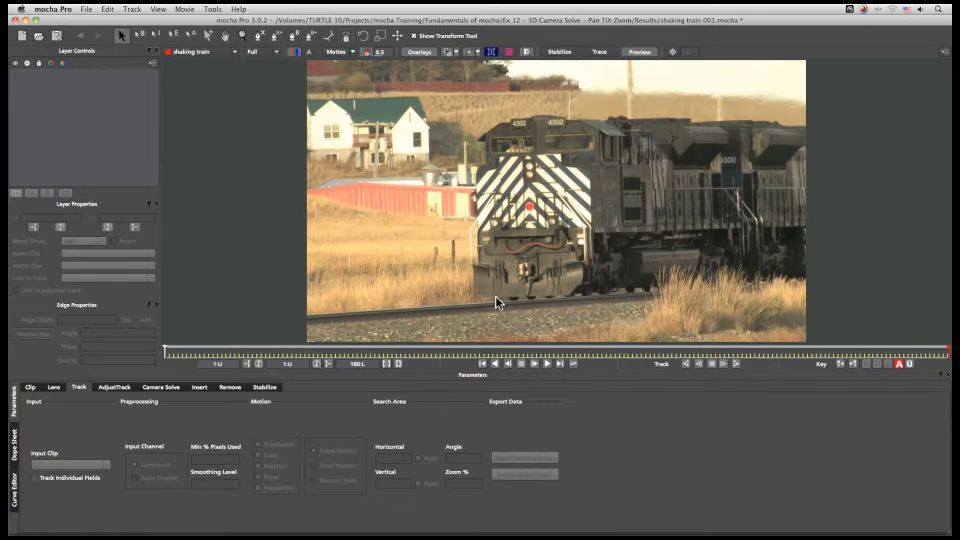
key(super+s)
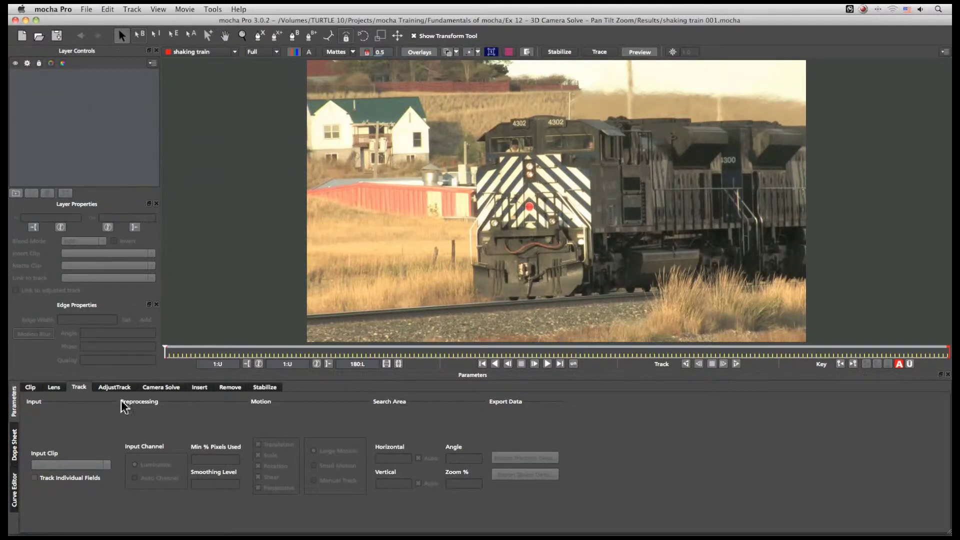
Review the clip's interlaced settings and play the footage with the Upper field first order
click(31, 391)
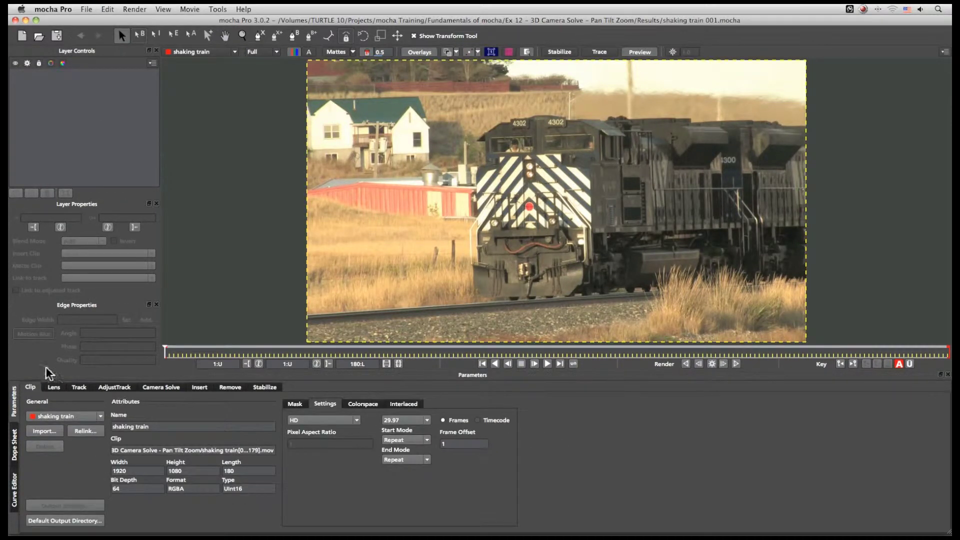
click(404, 403)
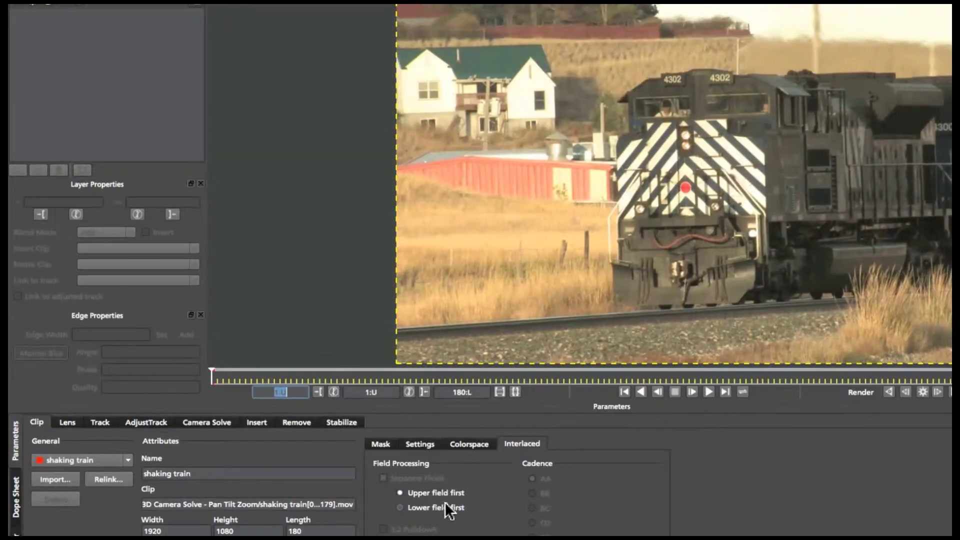
click(447, 509)
click(400, 490)
click(100, 422)
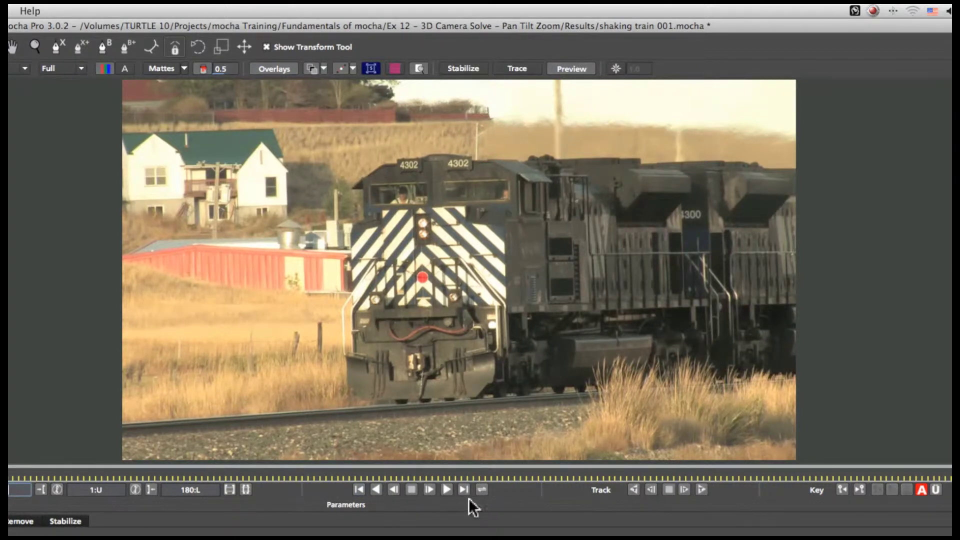
click(447, 489)
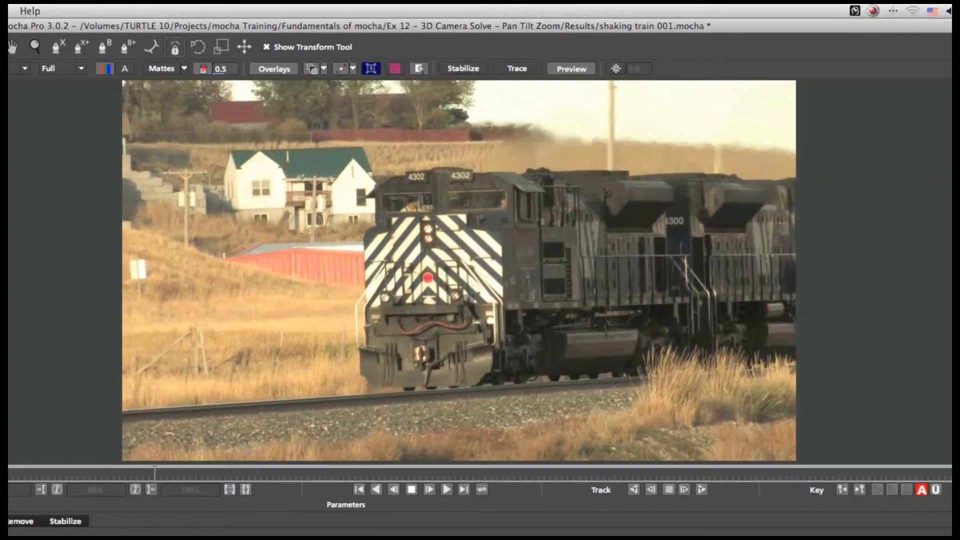
click(411, 488)
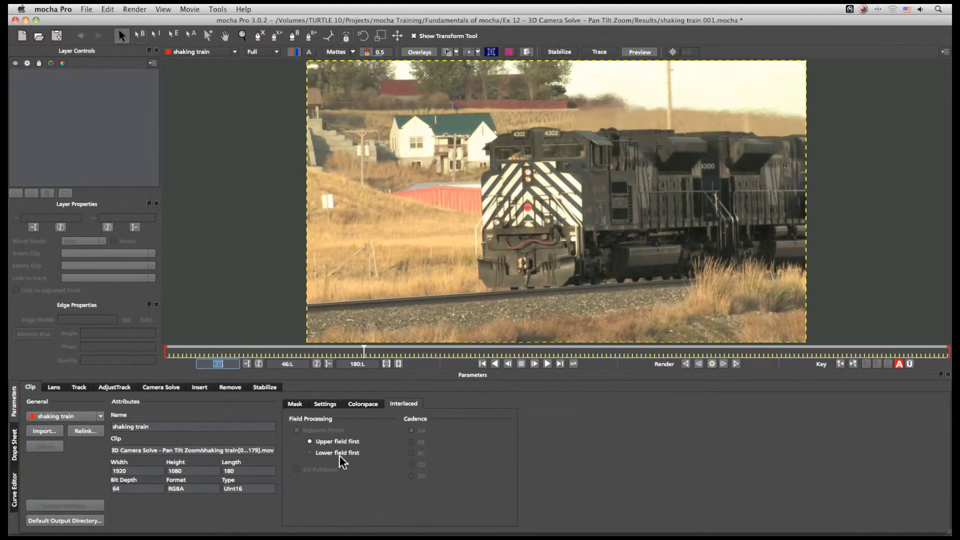
Change the clip's interlaced field order to Lower field first and check its motion by playing the footage
click(310, 452)
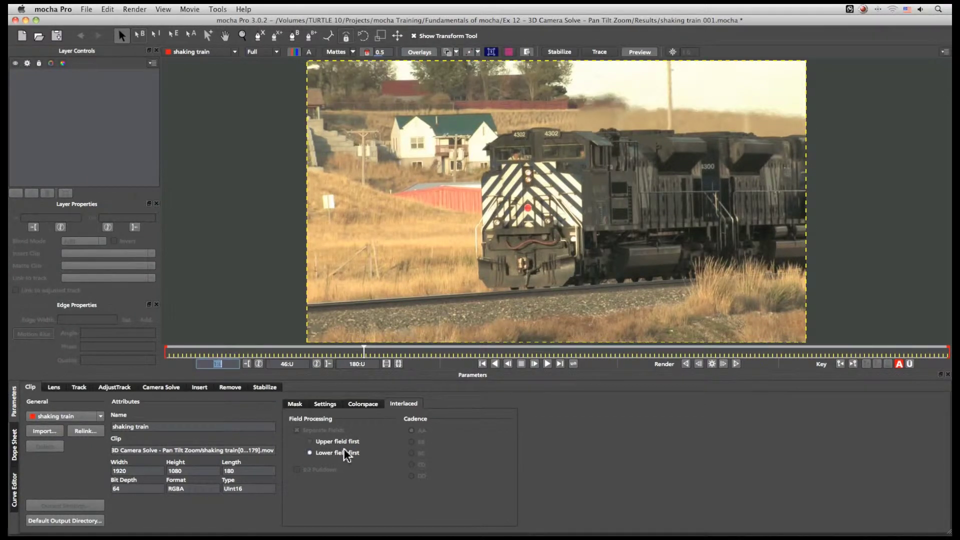
click(79, 387)
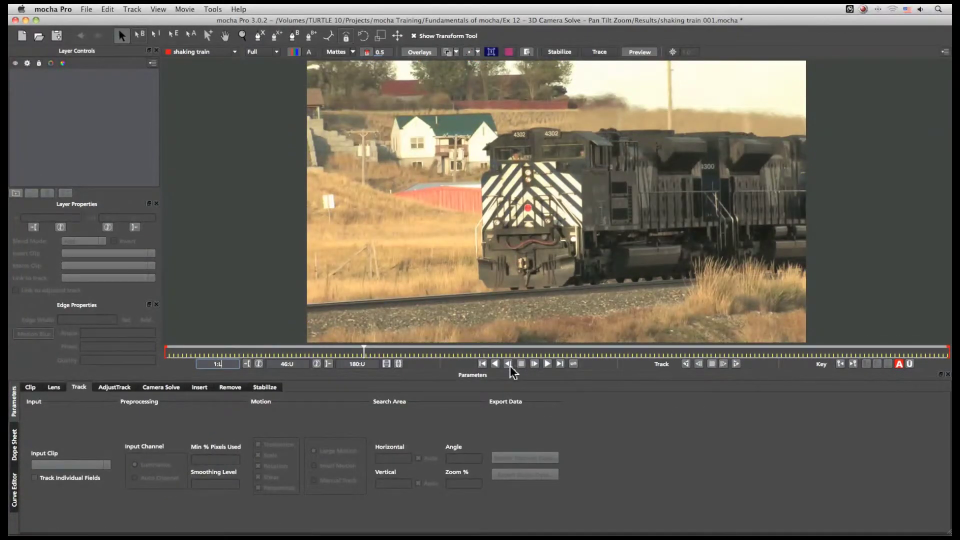
click(547, 363)
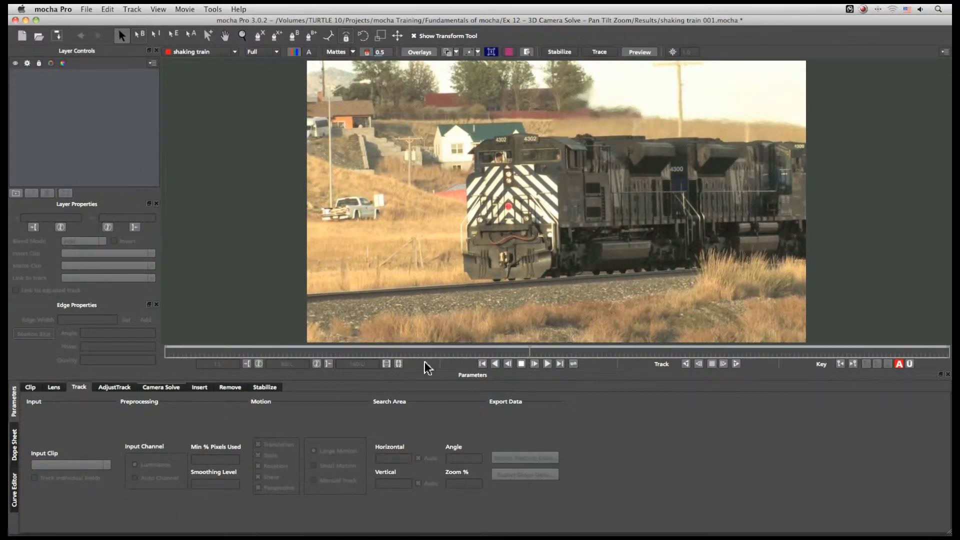
click(521, 364)
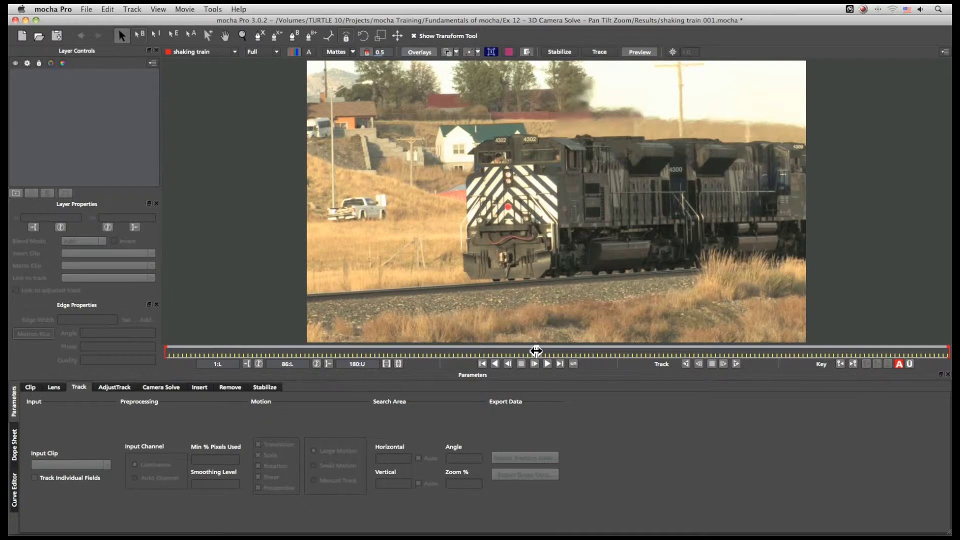
Limit the playback range to end at 149:U, play it and return to the first frame
click(547, 364)
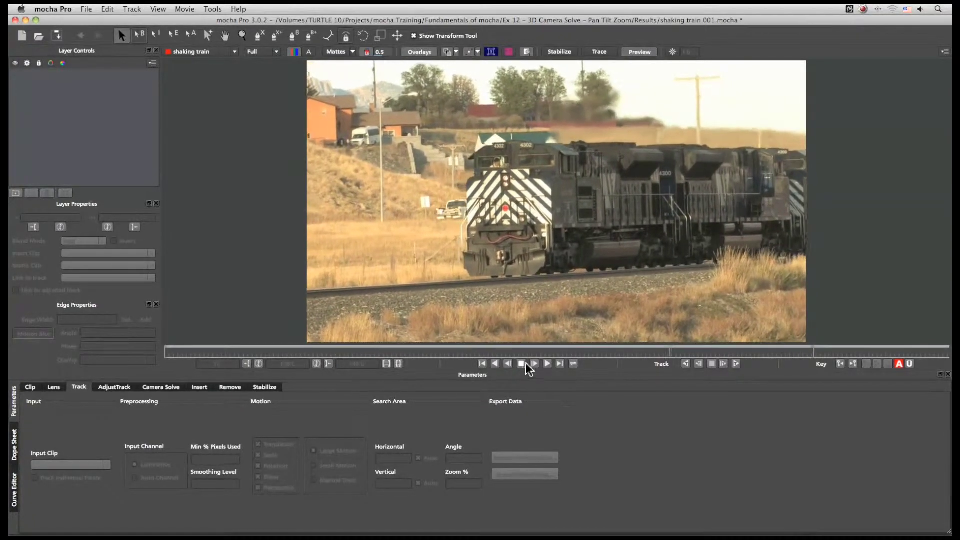
click(521, 364)
click(340, 352)
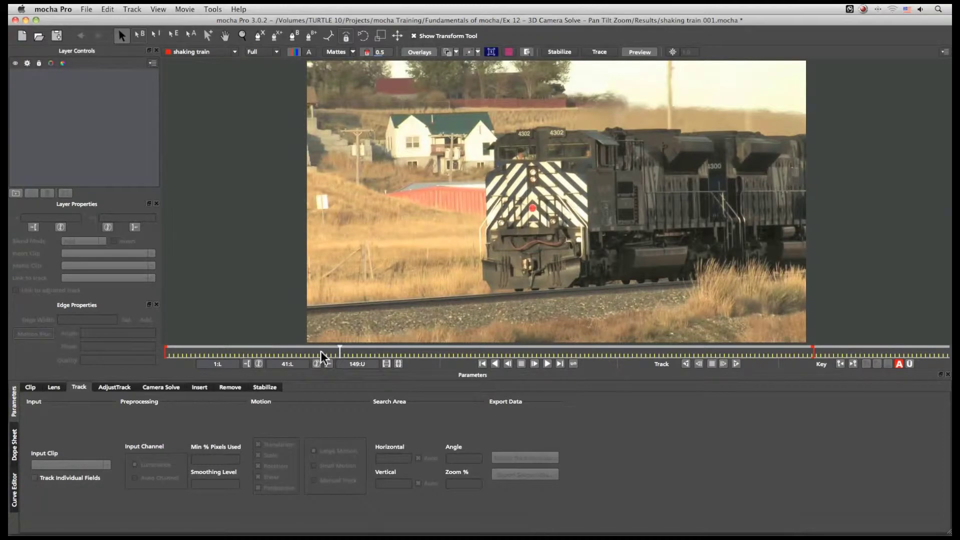
drag(350, 352, 155, 351)
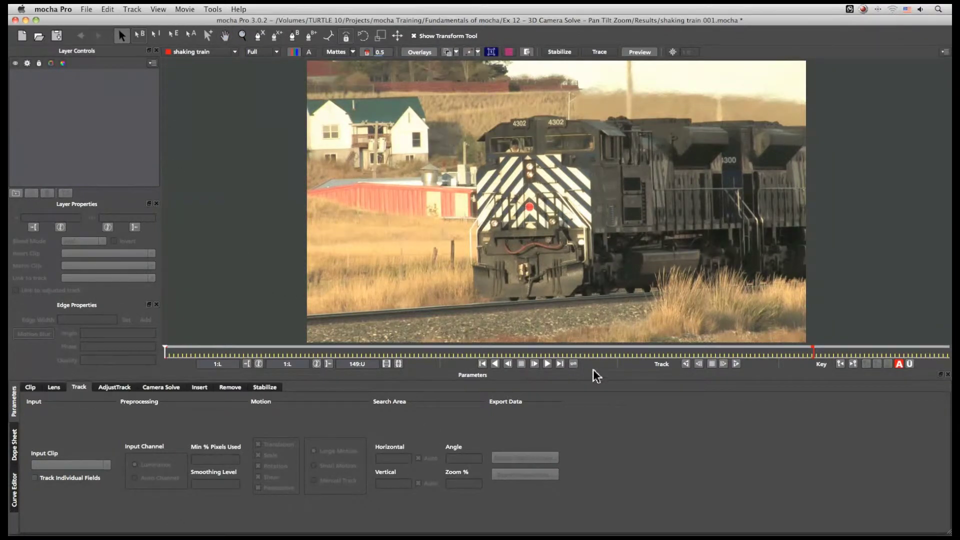
Draw a three-point X-spline over the house, red building and field beside the train
click(161, 388)
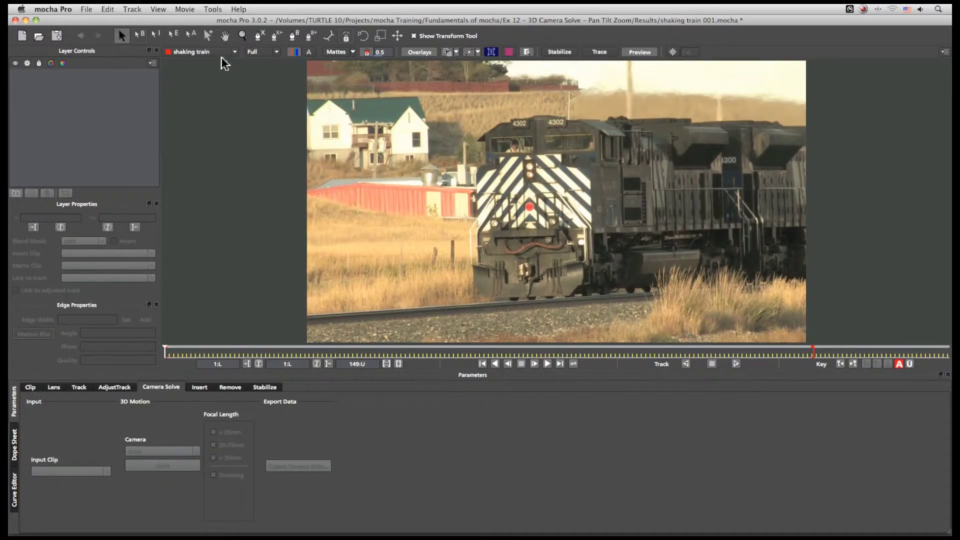
click(260, 35)
click(320, 143)
click(471, 273)
click(456, 120)
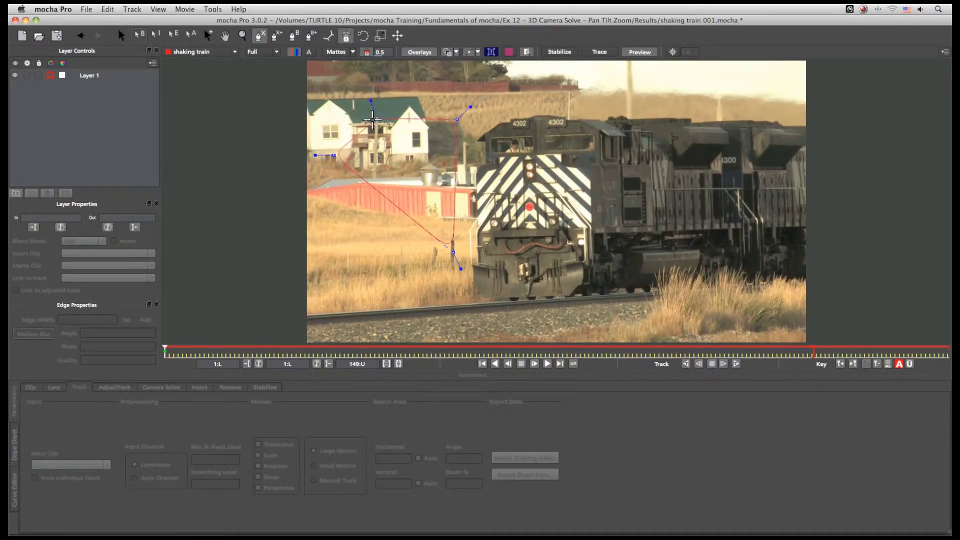
right_click(363, 152)
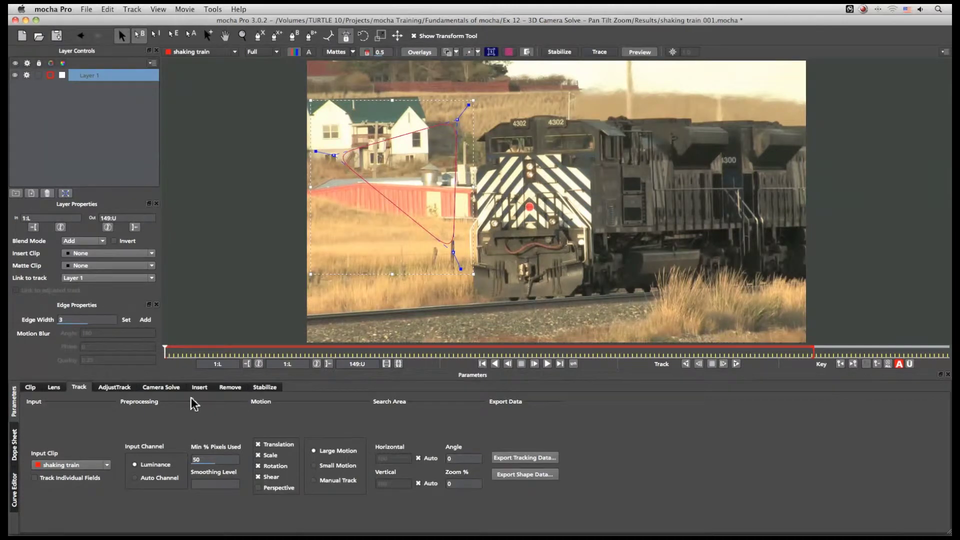
Examine the available camera types for the 3D camera solve, including the pan tilt zoom and parallax options
click(161, 388)
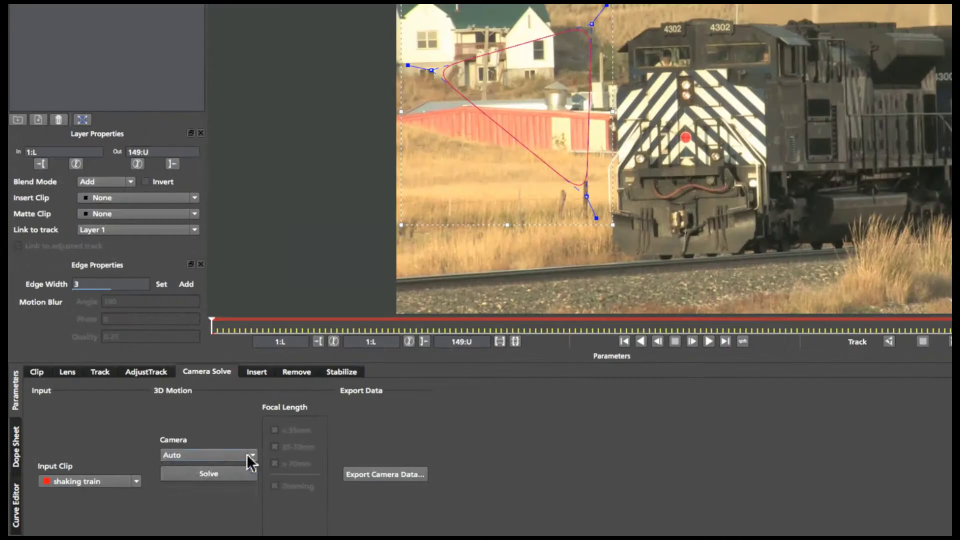
click(191, 450)
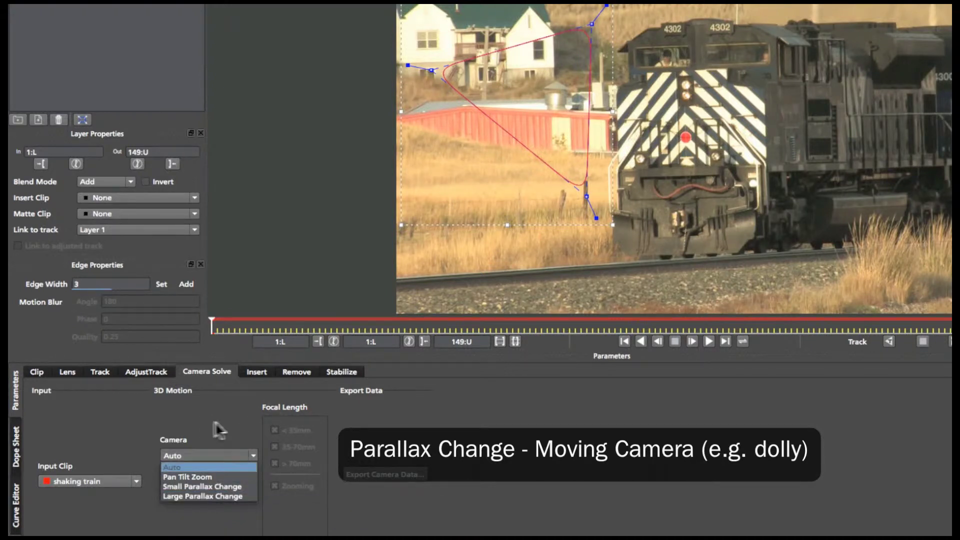
click(175, 455)
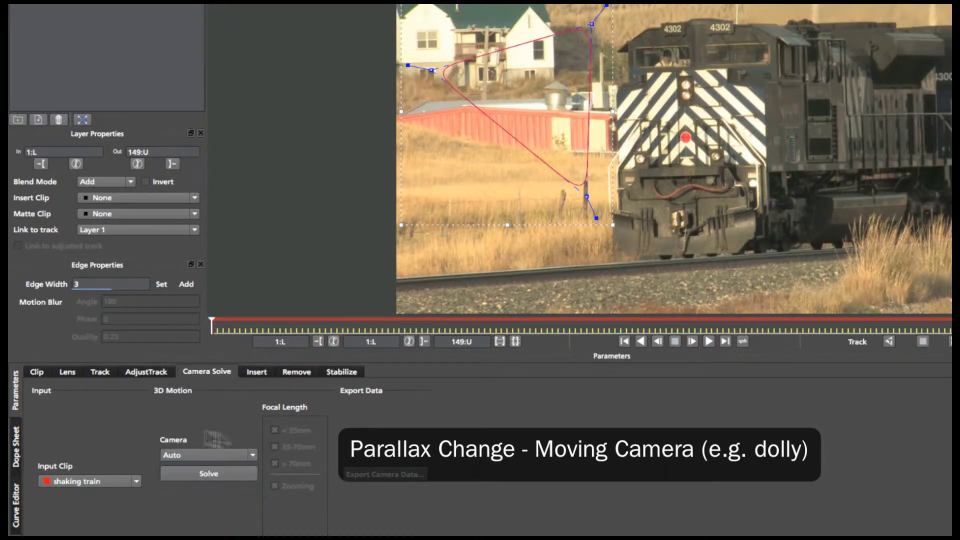
click(227, 457)
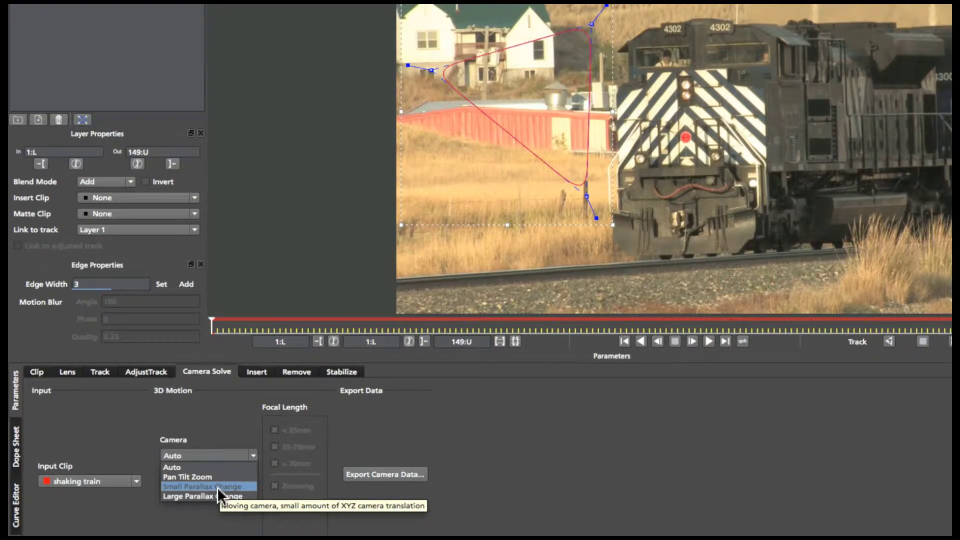
key(Escape)
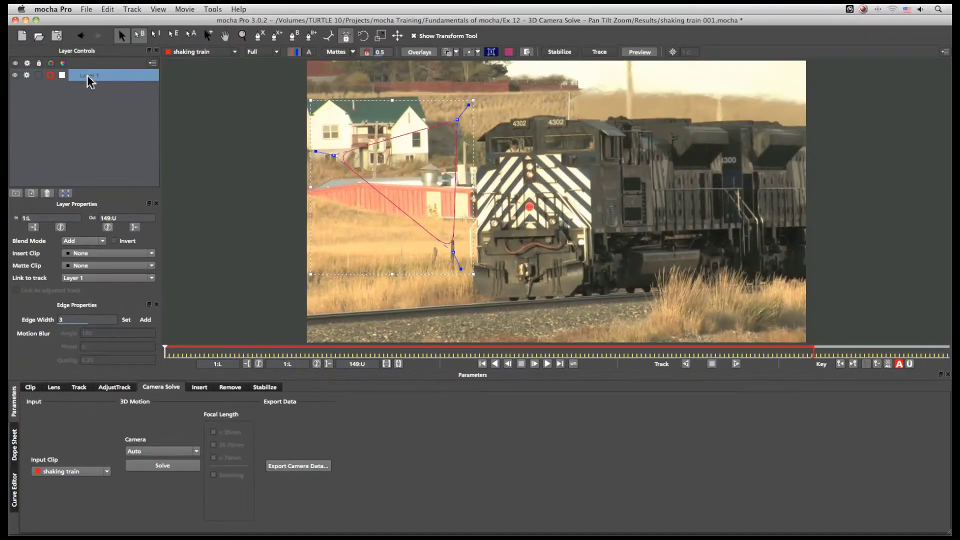
Delete the X-spline layer beside the train and play the clip to study the camera movement
click(48, 193)
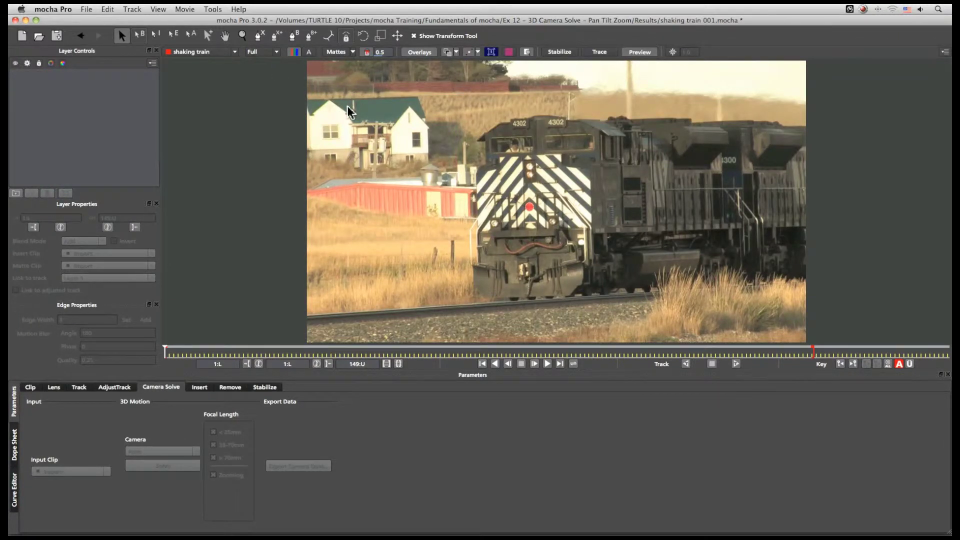
click(548, 365)
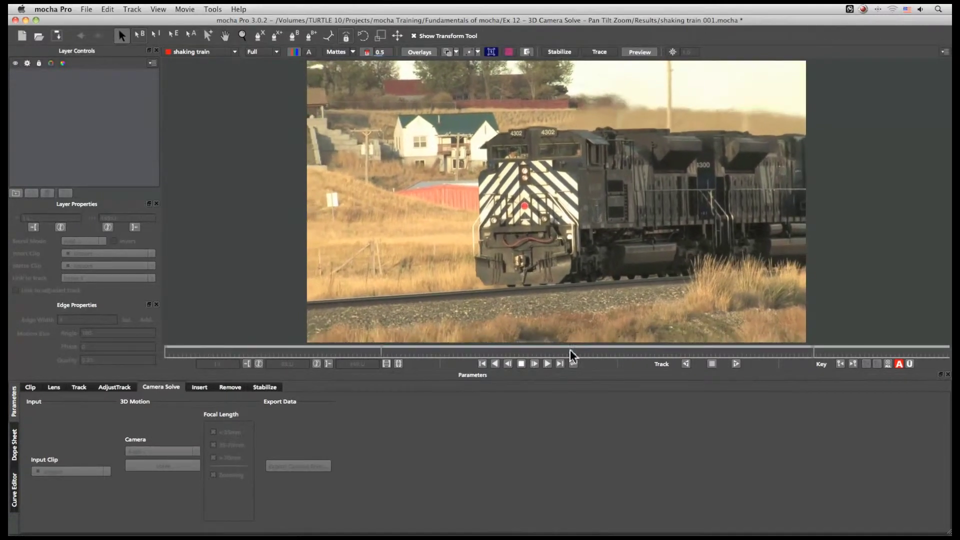
click(521, 364)
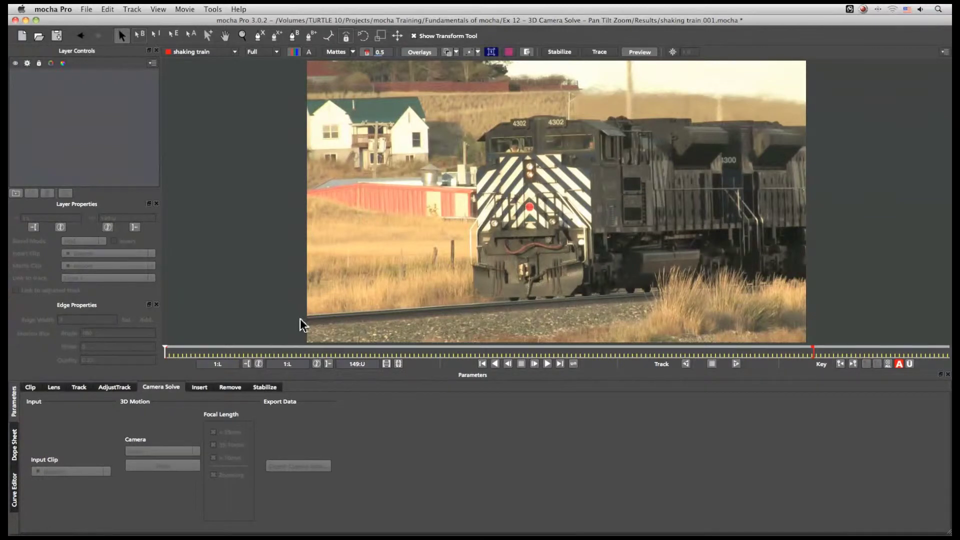
Show the tracking parameters and zoom the viewer out until there is margin around the whole frame
click(79, 389)
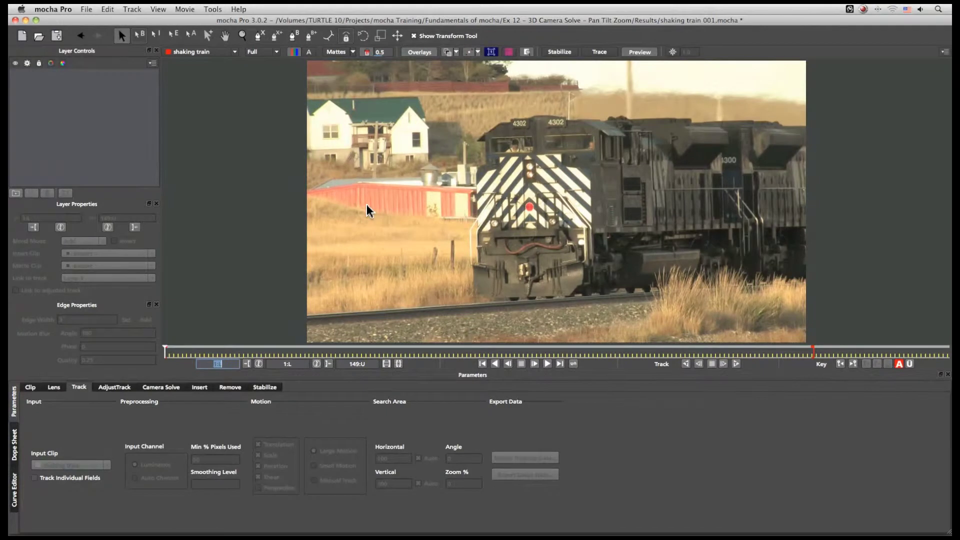
key(z)
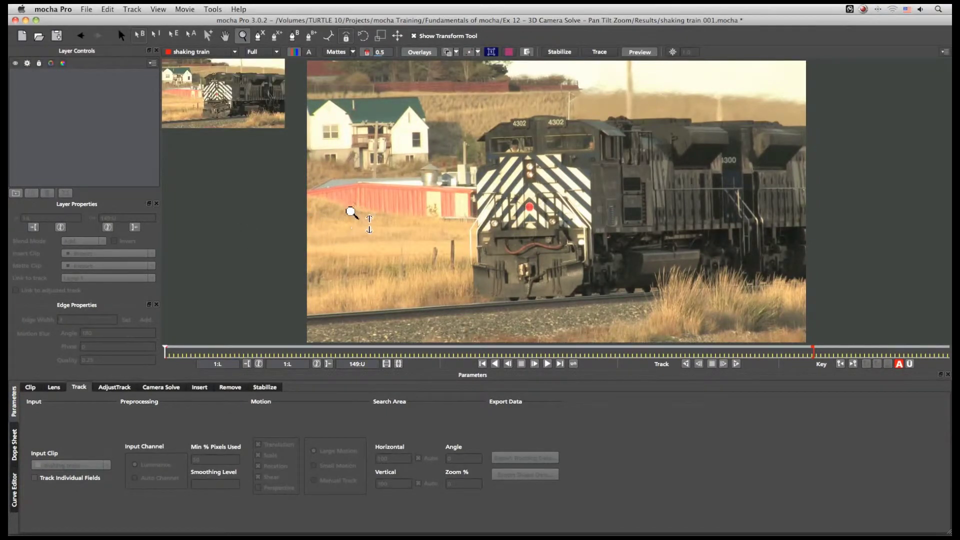
scroll(354, 208, down, 1)
key(s)
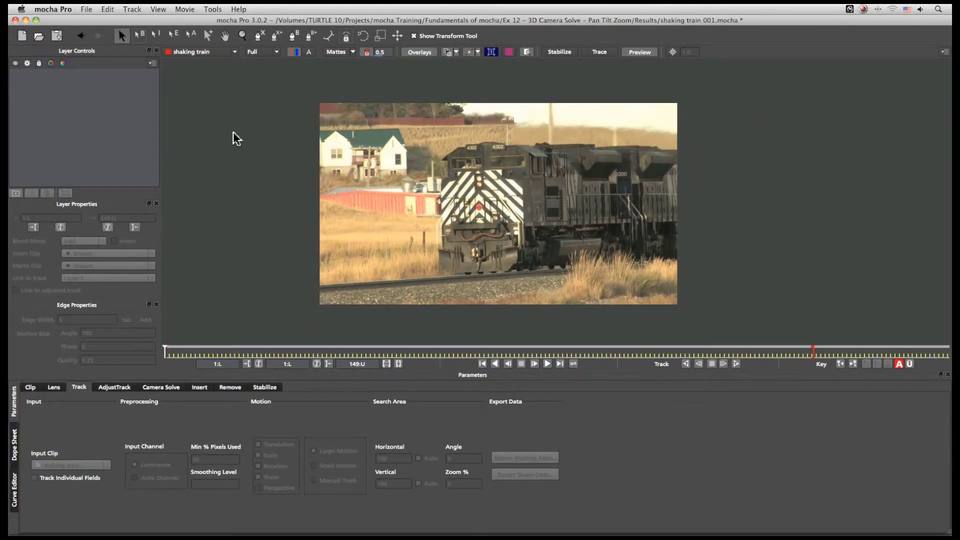
Draw a four-point X-spline around the striped front of the locomotive
click(259, 36)
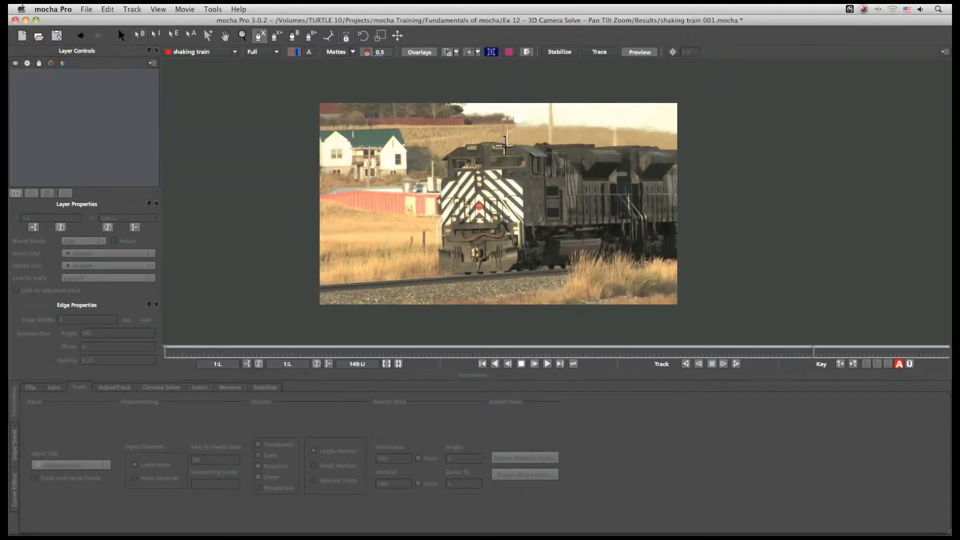
click(512, 174)
click(524, 178)
click(520, 228)
click(444, 225)
right_click(439, 249)
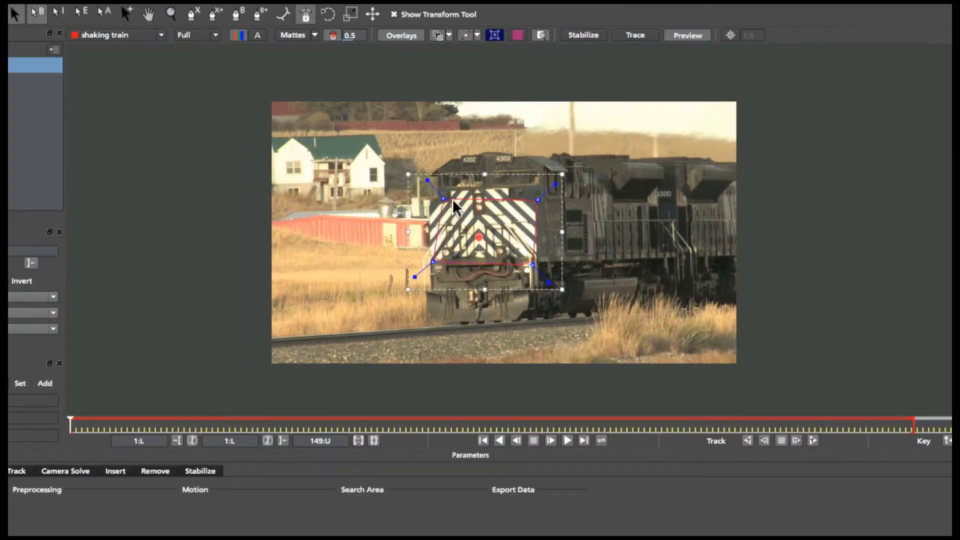
Fit the spline's corners to the locomotive's striped front and delete that layer
drag(437, 264, 426, 260)
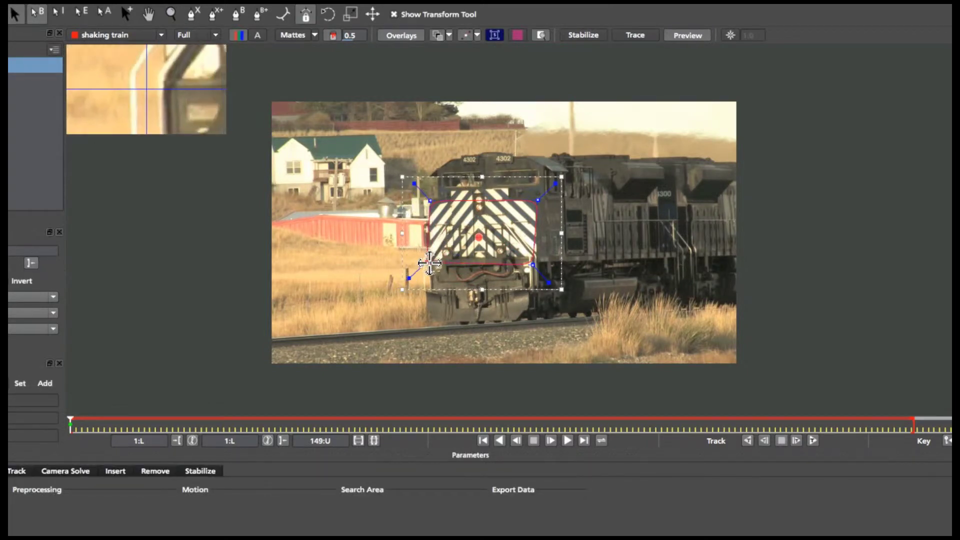
drag(539, 199, 545, 197)
drag(533, 264, 545, 263)
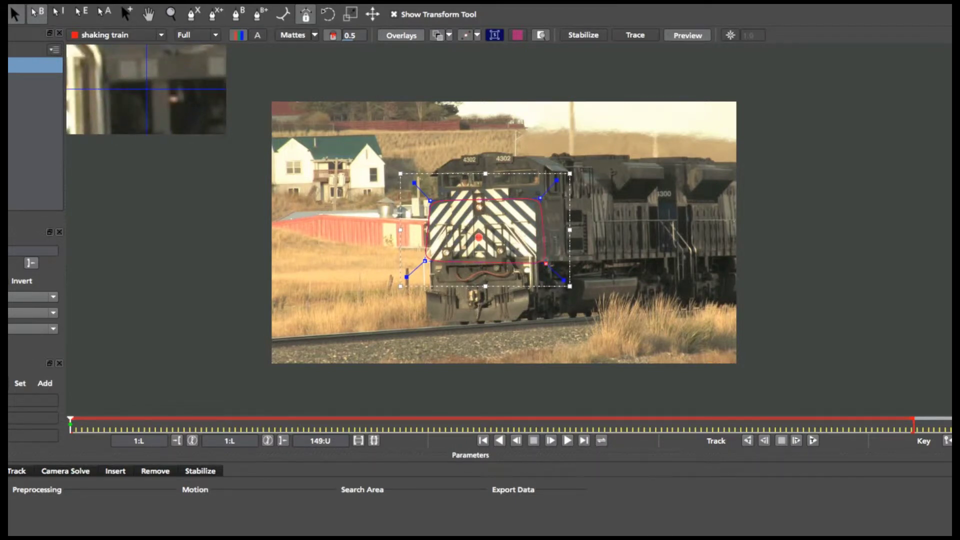
click(93, 81)
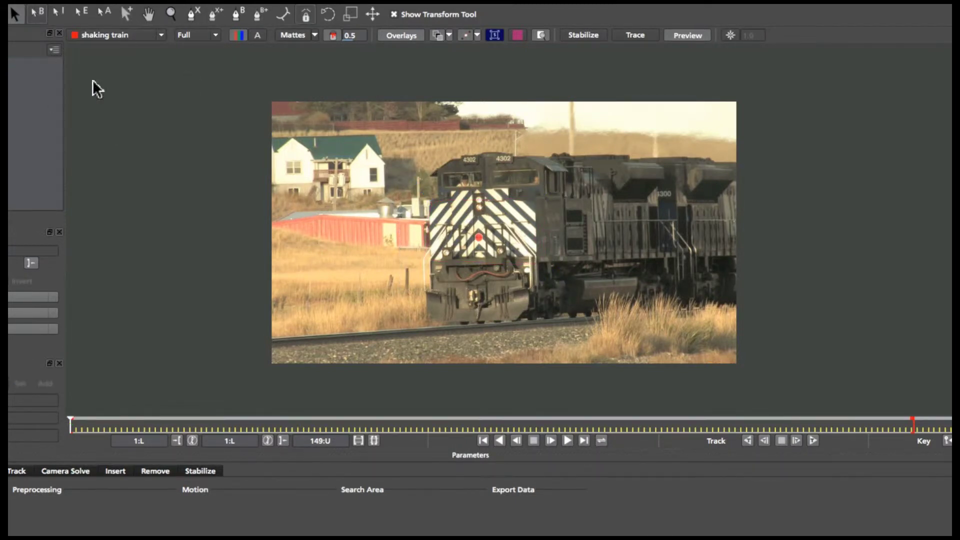
Draw an L-shaped six-point X-spline over the background beside the train and the ground below the rails
click(191, 14)
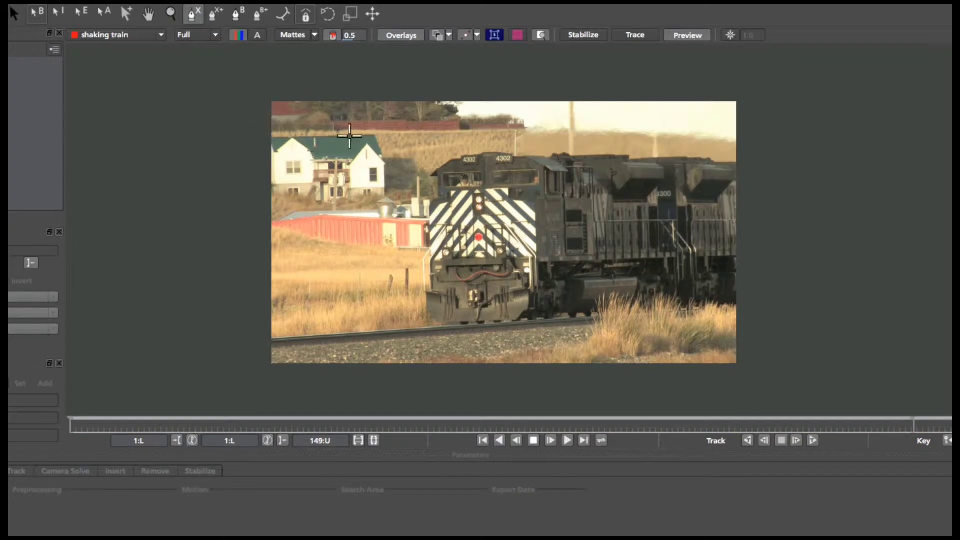
click(272, 100)
click(268, 373)
click(526, 372)
click(768, 373)
click(750, 322)
click(361, 331)
drag(361, 331, 369, 338)
click(377, 100)
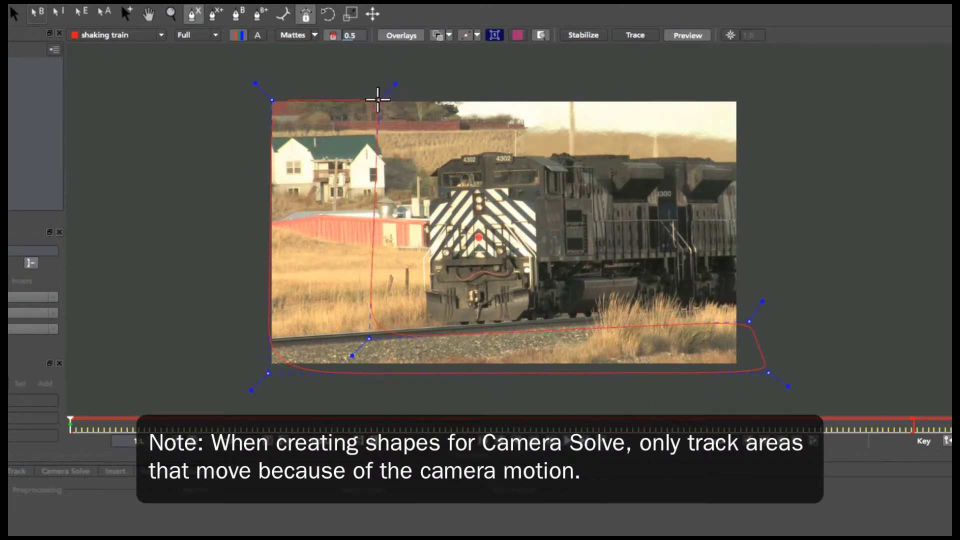
right_click(373, 106)
Sharpen the L-shaped spline's corners and adjust its points along the rail and just outside the frame edges
drag(369, 339, 373, 337)
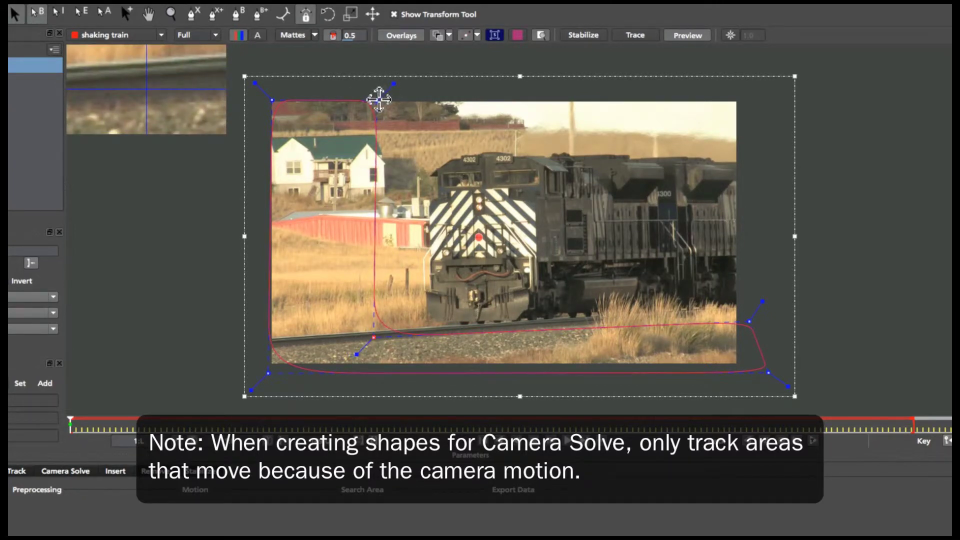
drag(377, 100, 376, 98)
mouse_move(253, 390)
mouse_down()
mouse_move(250, 421)
mouse_move(259, 398)
mouse_move(240, 395)
mouse_up()
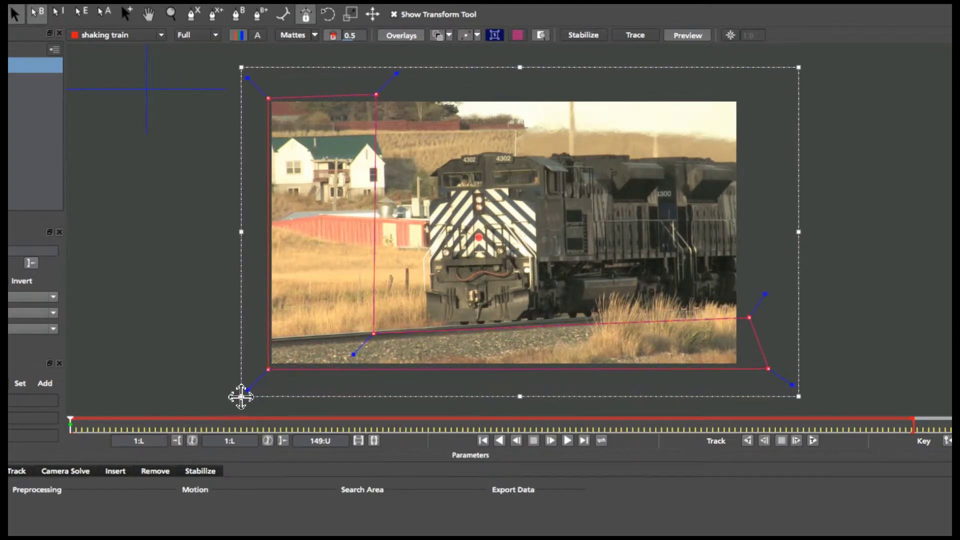
click(375, 331)
drag(375, 331, 379, 332)
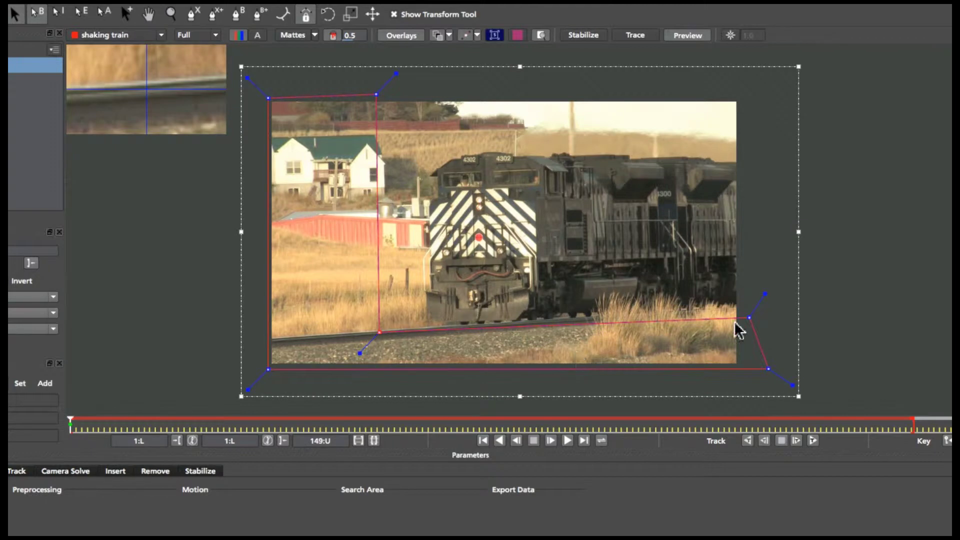
drag(764, 360, 765, 372)
drag(750, 319, 753, 318)
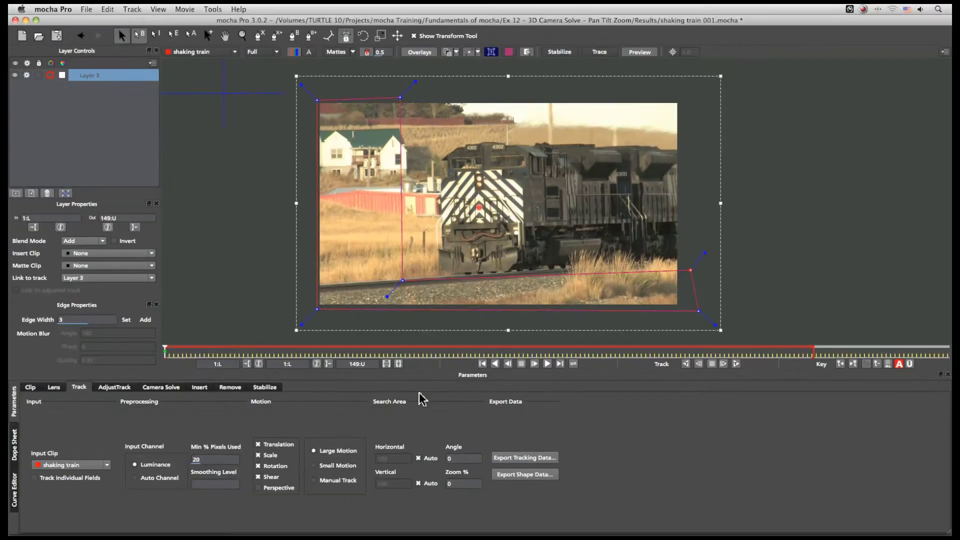
Rename the L-shaped layer as "Background track" and add Perspective to its tracked motion
double_click(101, 76)
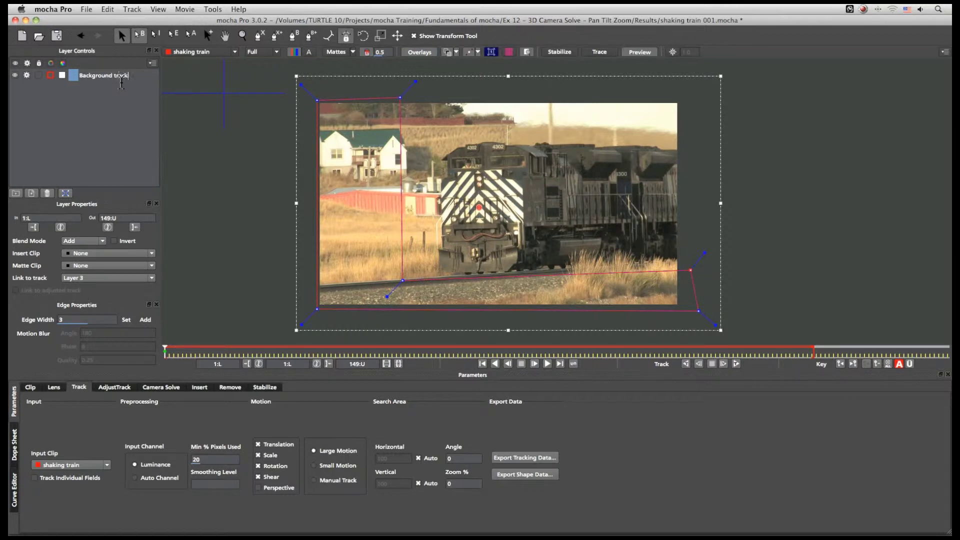
key(Return)
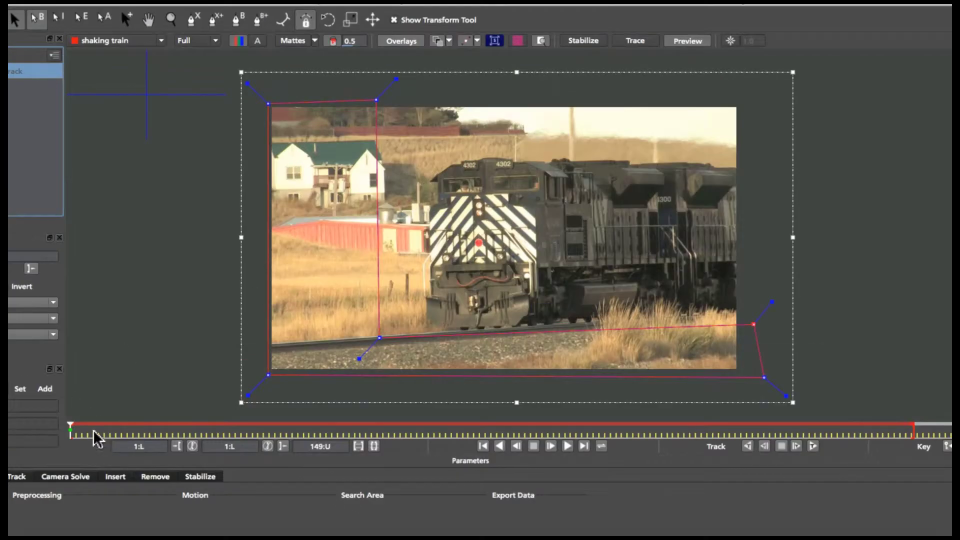
drag(184, 351, 209, 351)
drag(127, 429, 77, 415)
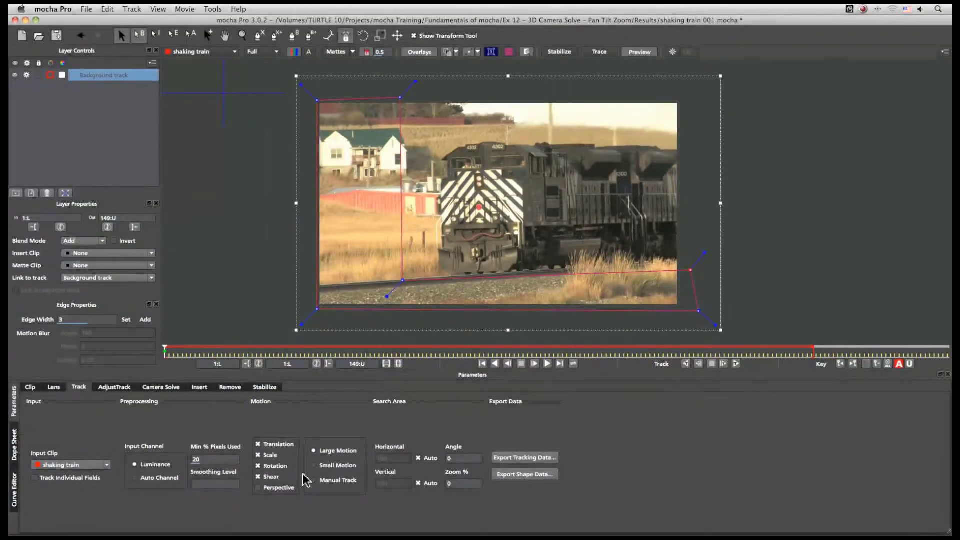
click(278, 488)
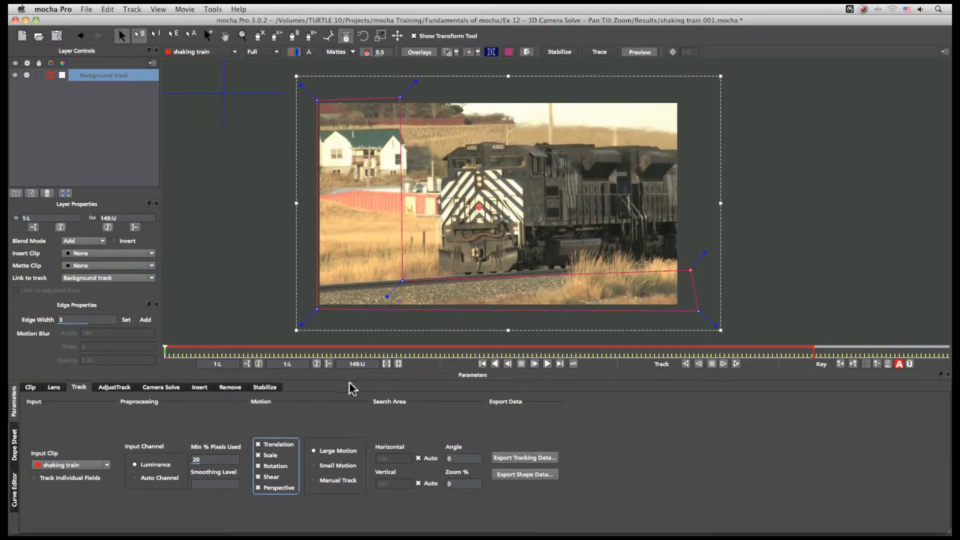
Draw a five-point X-spline around the truck in the field at frame 87:U
click(186, 353)
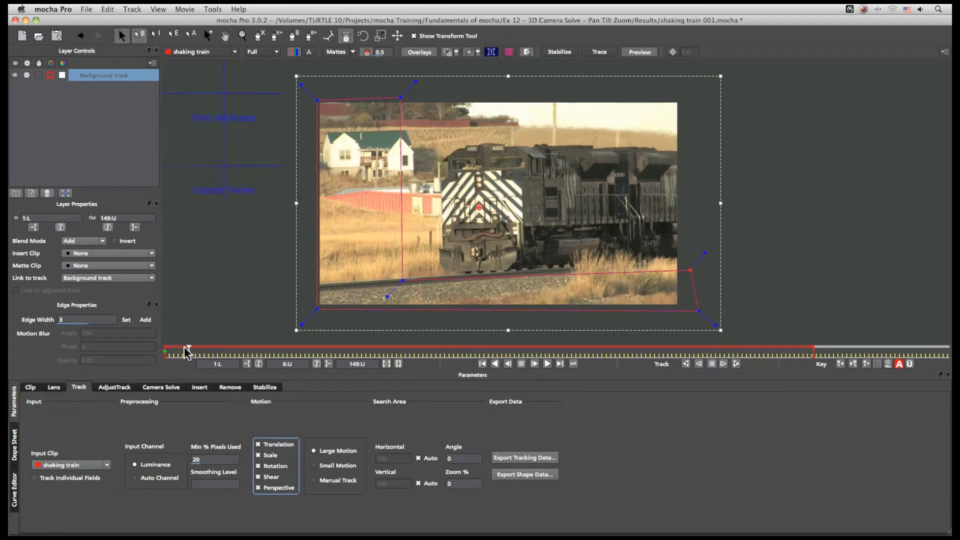
drag(189, 351, 438, 353)
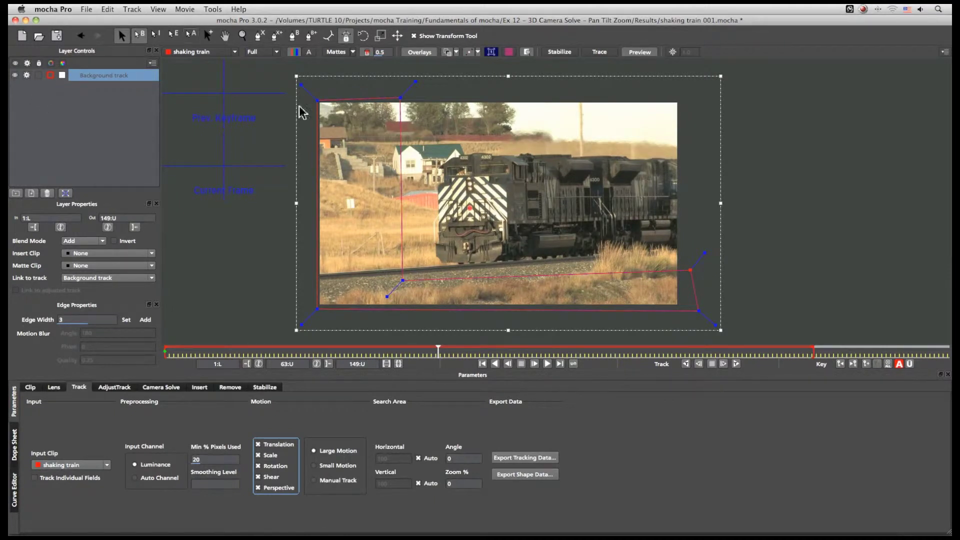
click(257, 36)
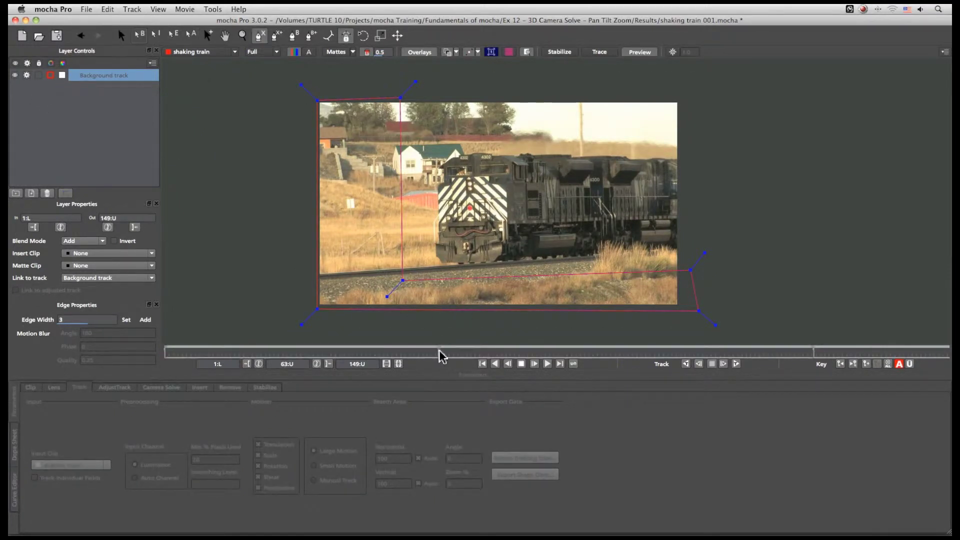
key(s)
drag(440, 349, 543, 351)
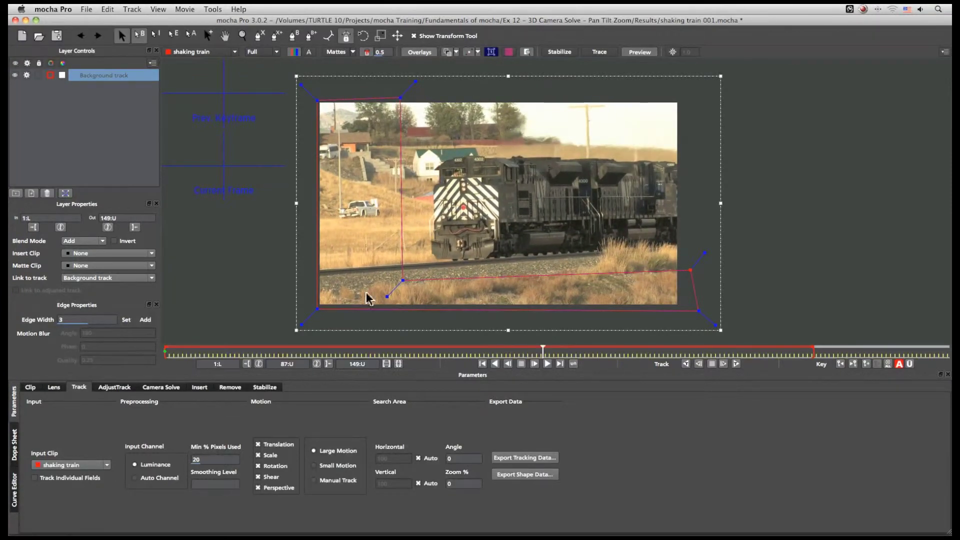
click(259, 35)
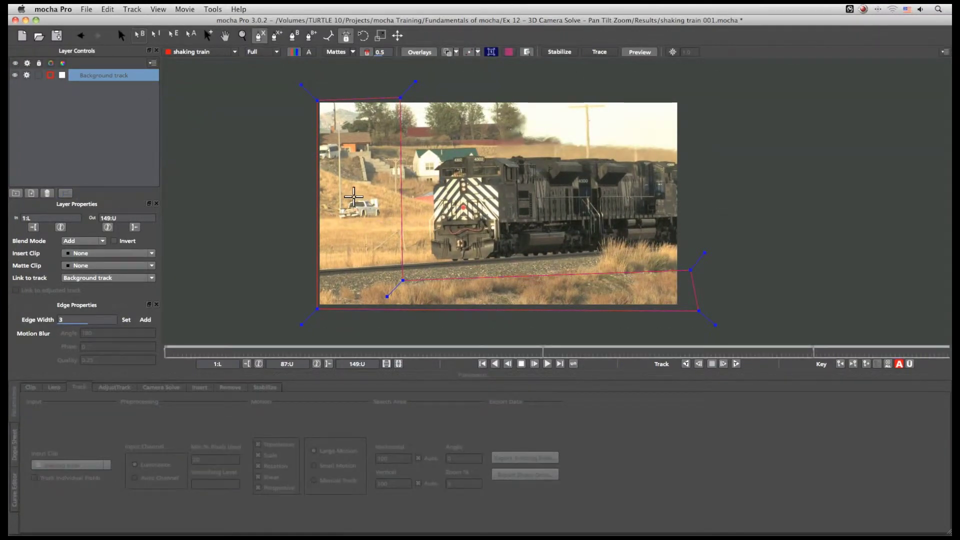
click(348, 200)
click(332, 209)
click(337, 227)
click(384, 218)
right_click(386, 207)
Set the truck spline's colour to green and rename its layer as "truck -tm"
click(50, 75)
click(239, 261)
click(293, 371)
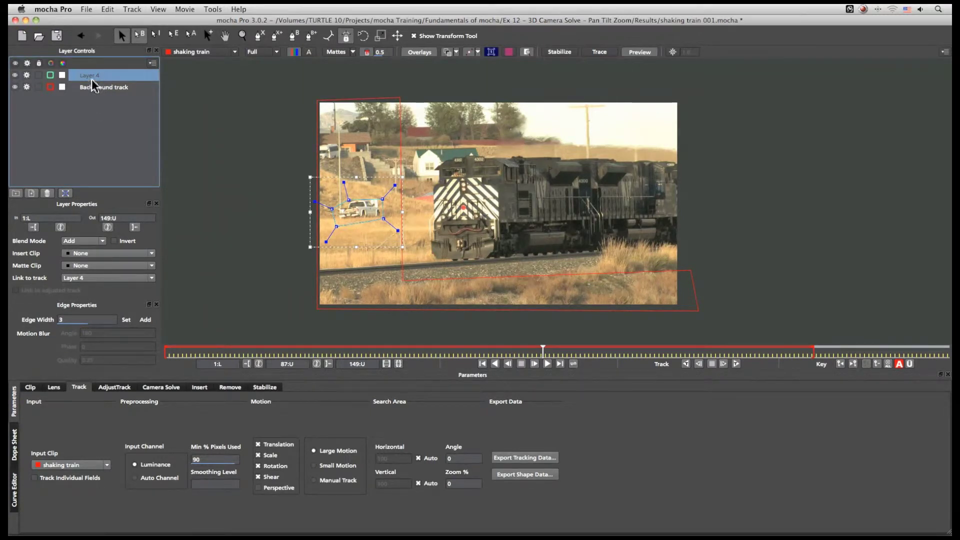
double_click(97, 75)
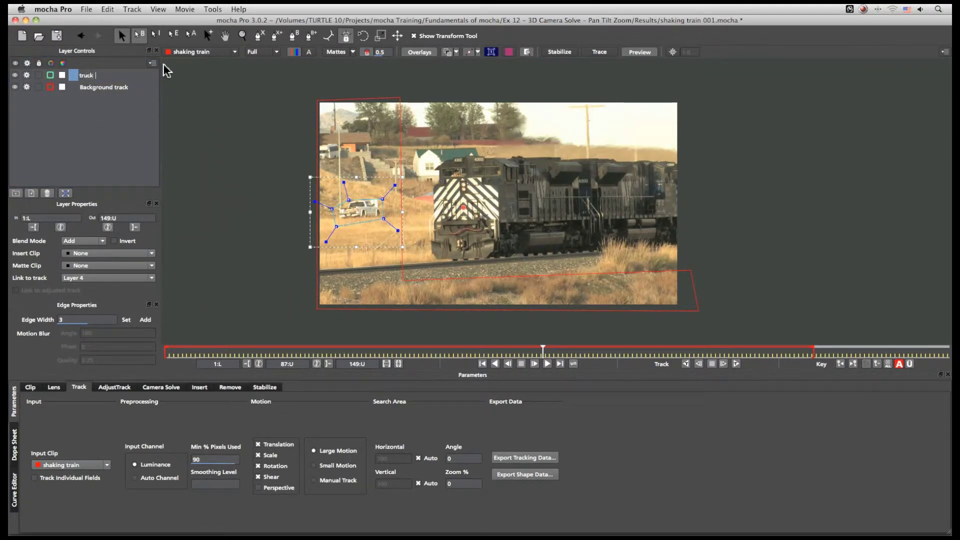
text(truck -tm)
key(Return)
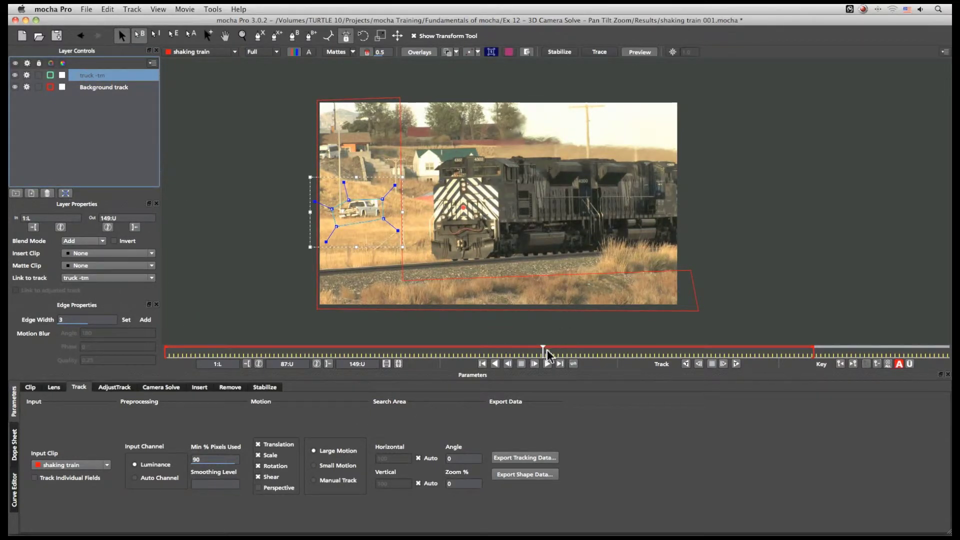
At frame 65:L, move the truck shape past the image's left edge and set the layer's in point there
drag(542, 350, 439, 358)
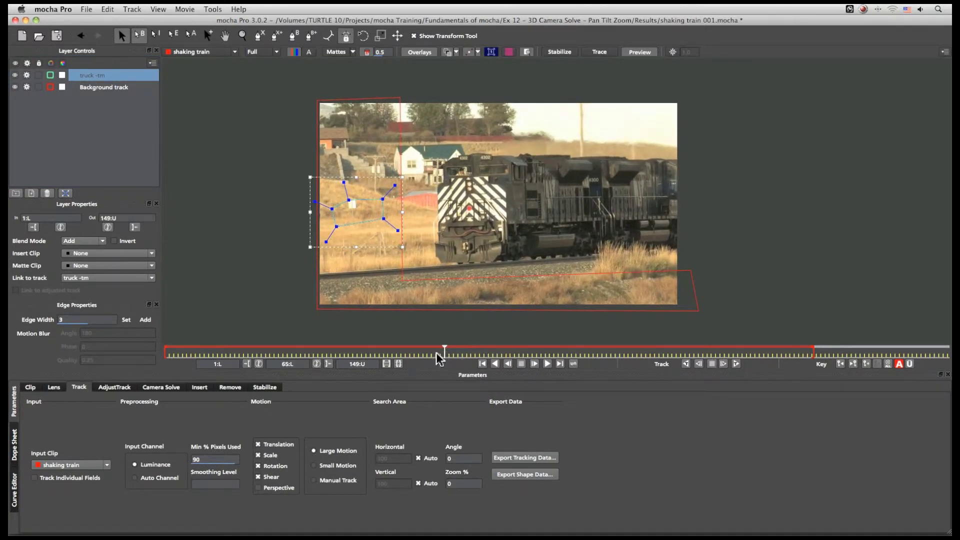
click(378, 251)
click(380, 229)
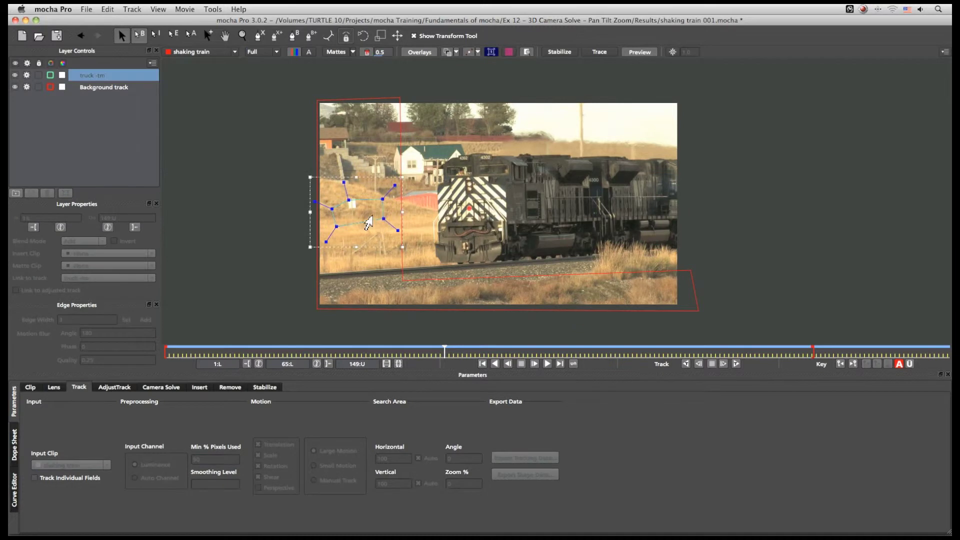
click(387, 250)
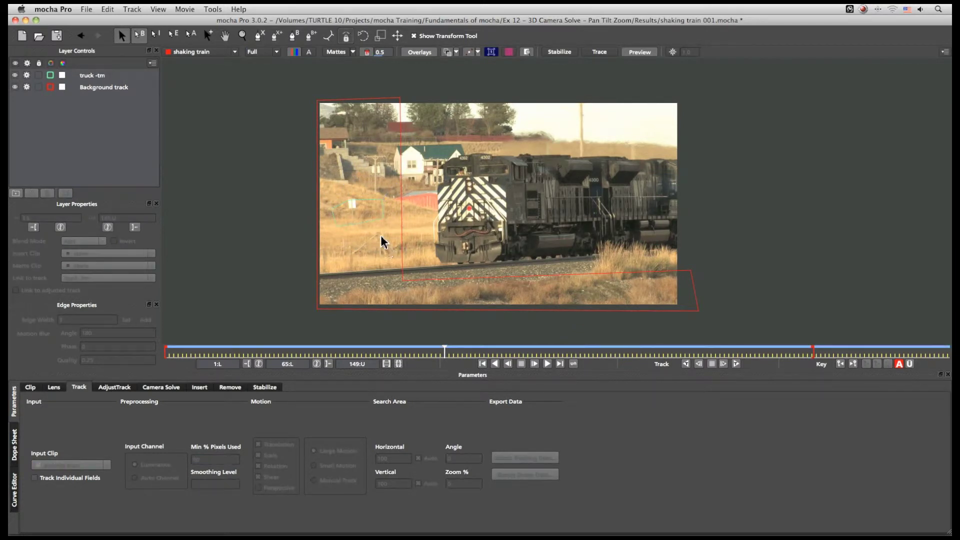
click(371, 228)
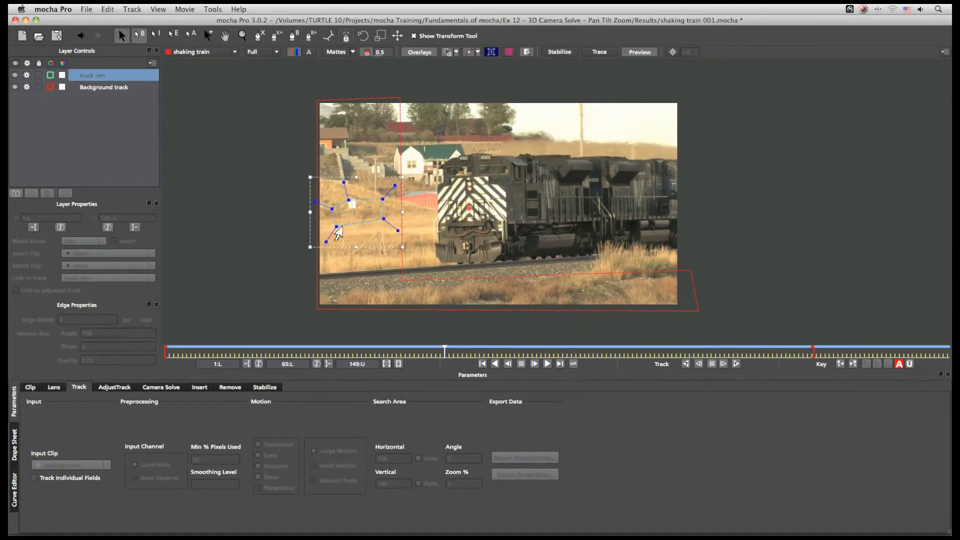
key(m)
drag(356, 230, 332, 236)
drag(304, 235, 310, 236)
key(s)
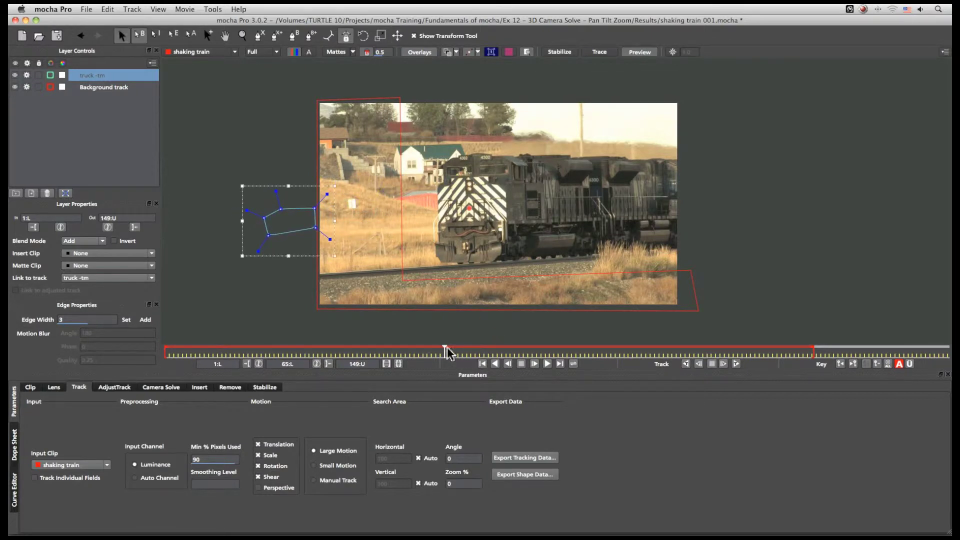
click(33, 228)
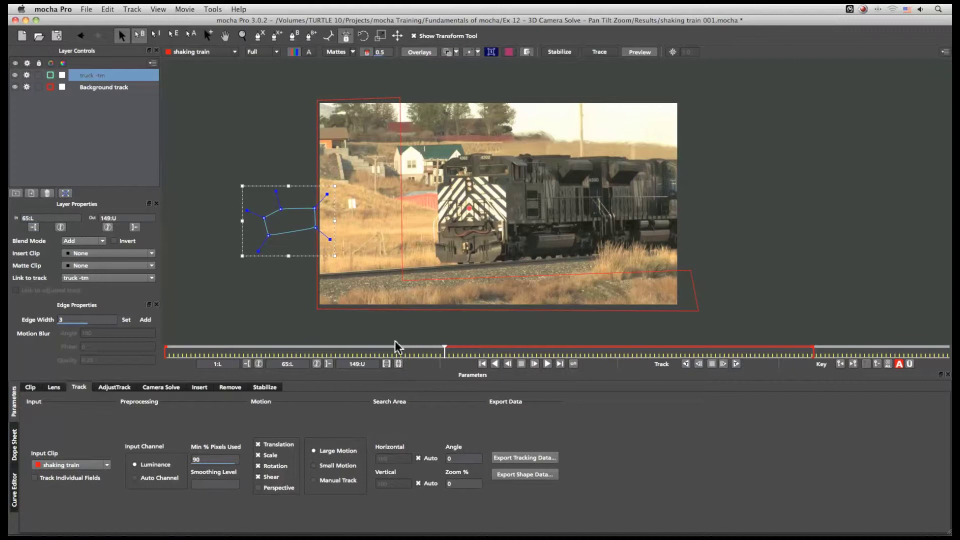
At frame 127:L, move the truck shape onto the locomotive's striped front and set the layer's out point there
drag(445, 351, 714, 344)
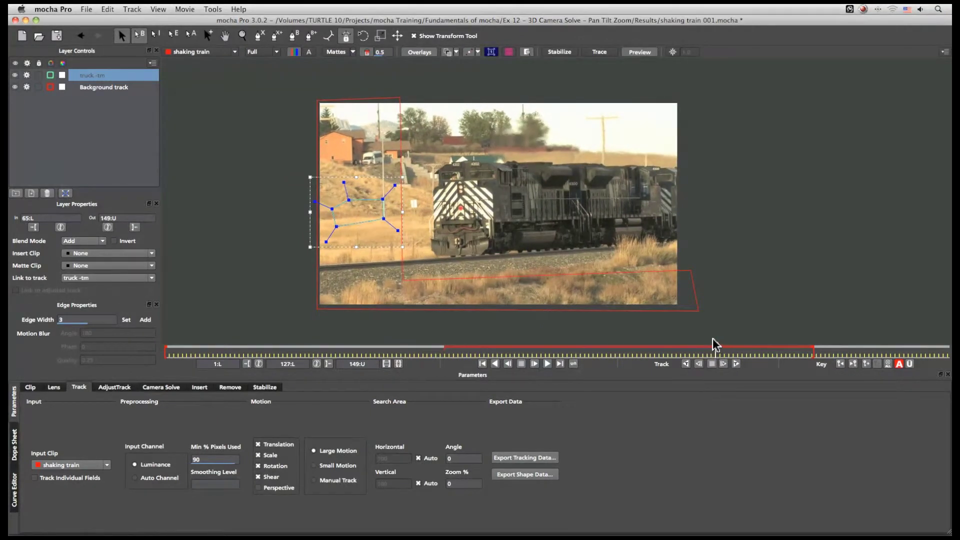
drag(348, 206, 470, 199)
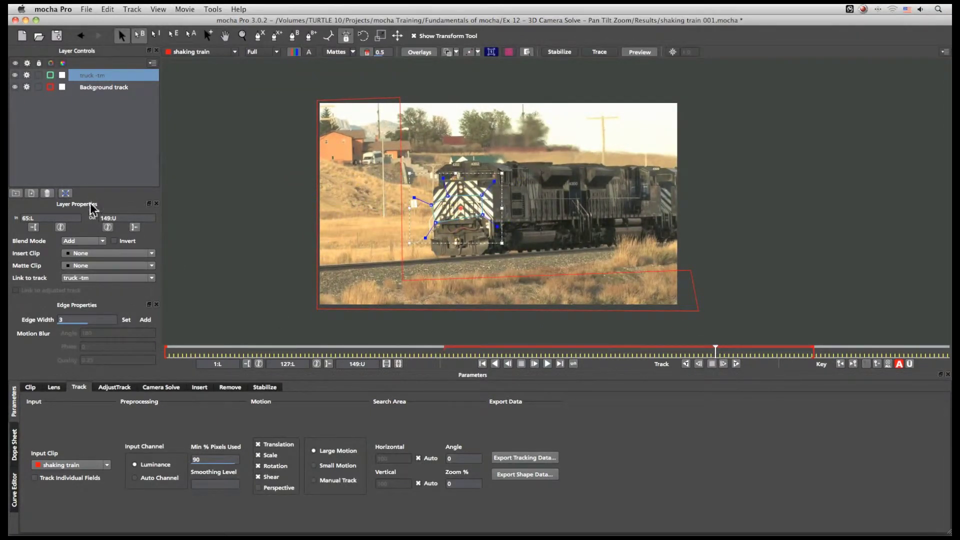
click(134, 227)
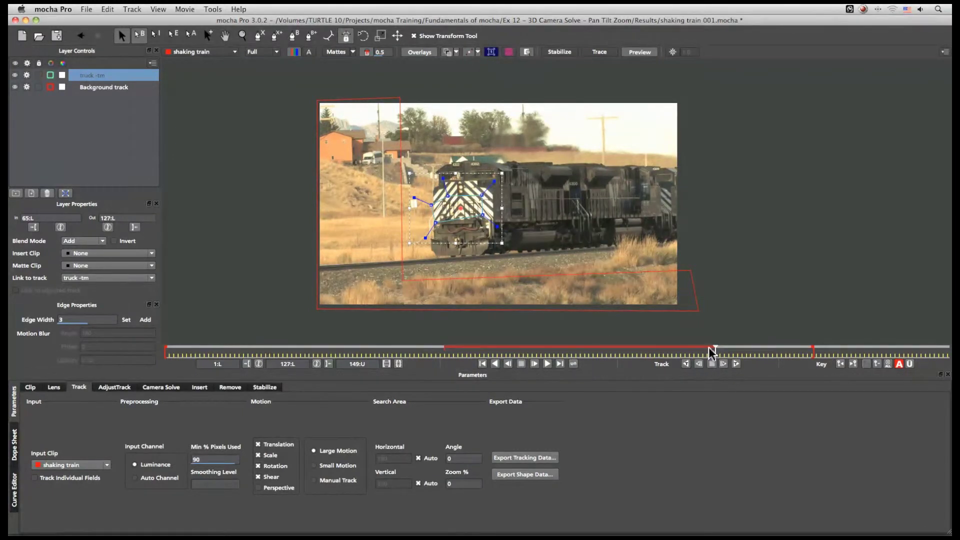
Check the truck shape around frames 74:L and 65:L, and return to frame 1:L
drag(713, 350, 483, 356)
key(t)
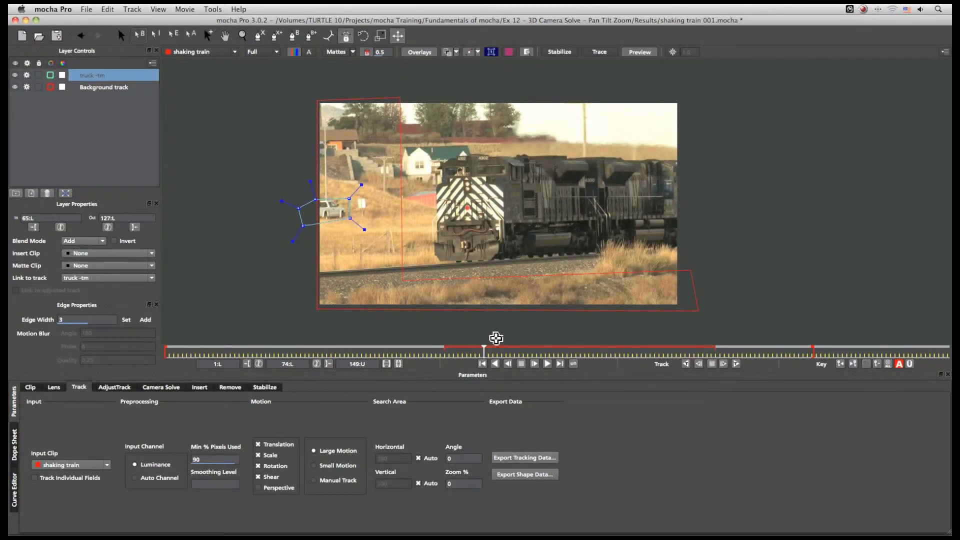
key(s)
drag(482, 347, 444, 351)
key(t)
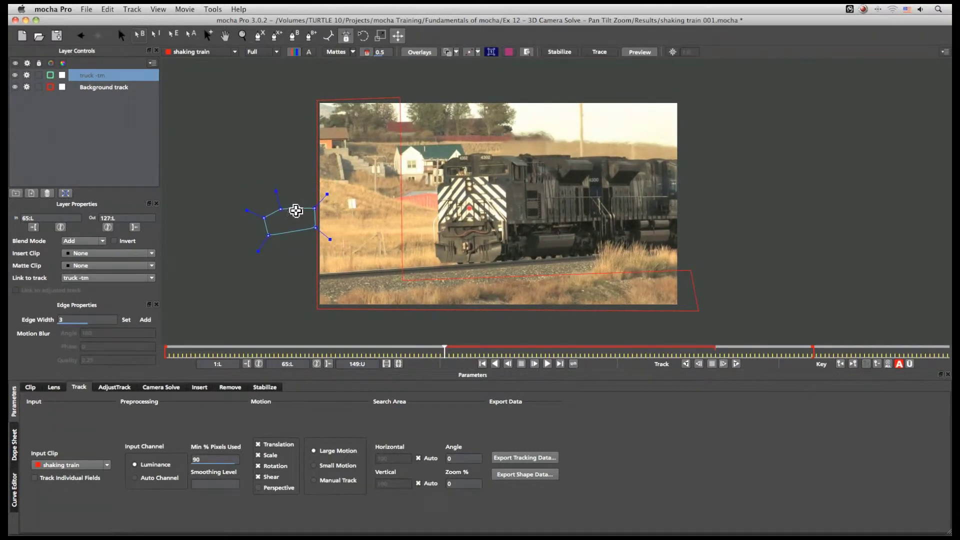
key(s)
drag(445, 350, 150, 358)
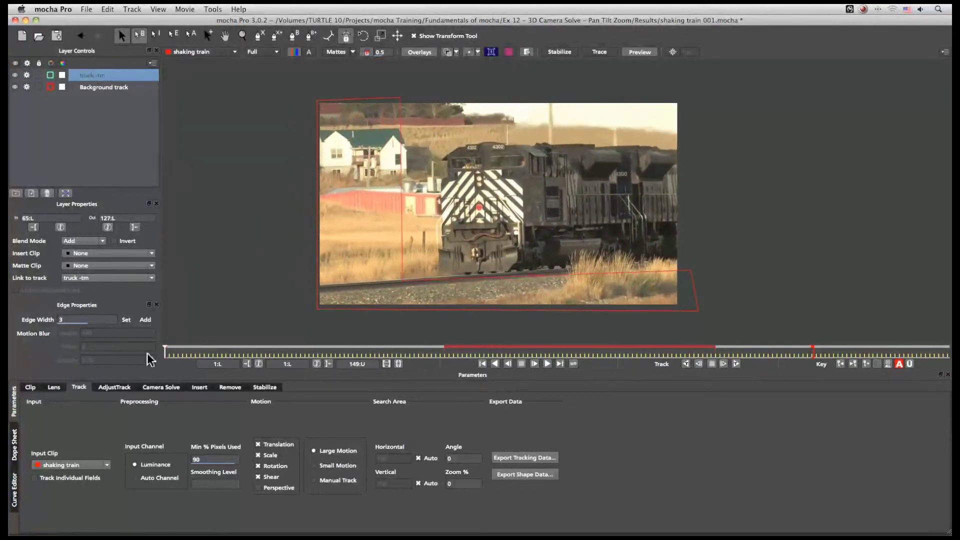
Switch off processing for the truck -tm layer and set the Background track layer's Link to track to None
click(85, 88)
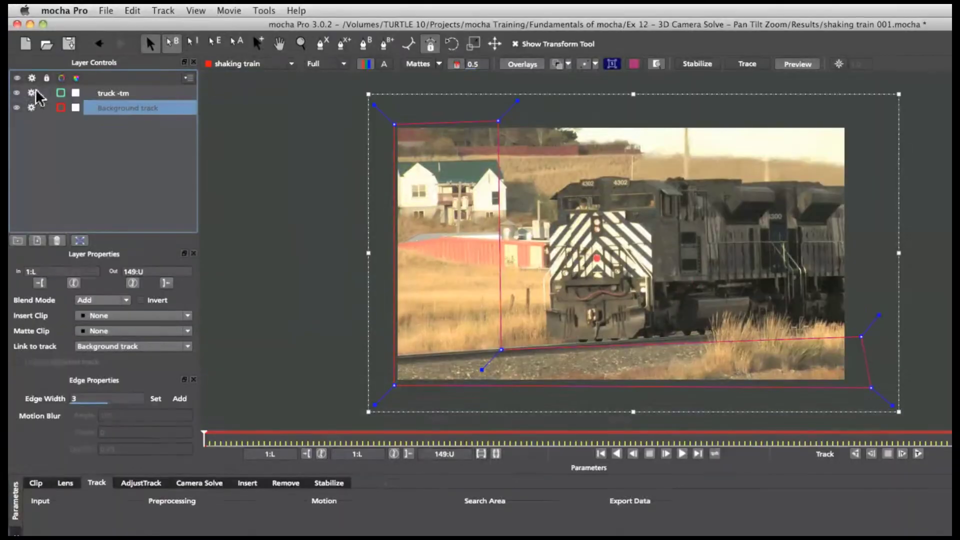
click(29, 81)
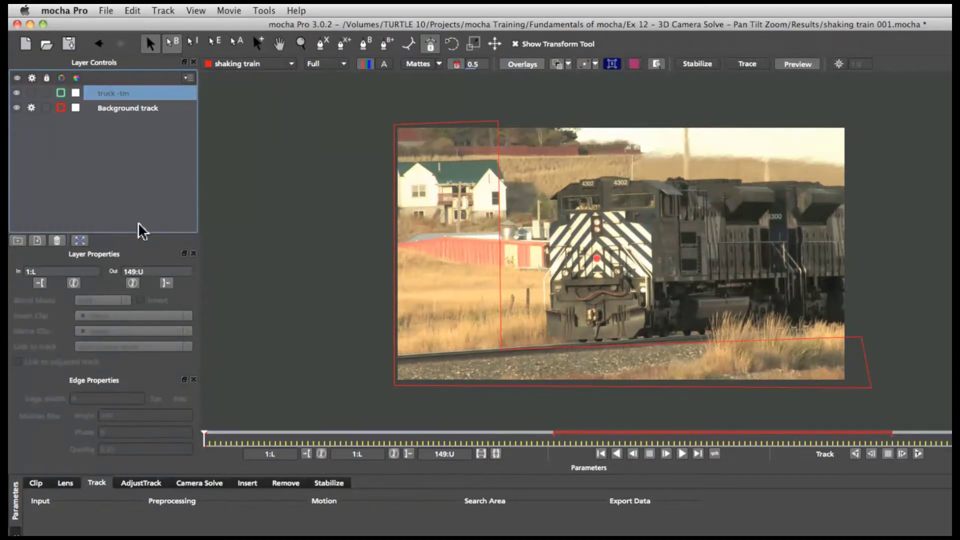
click(140, 112)
click(139, 345)
click(129, 367)
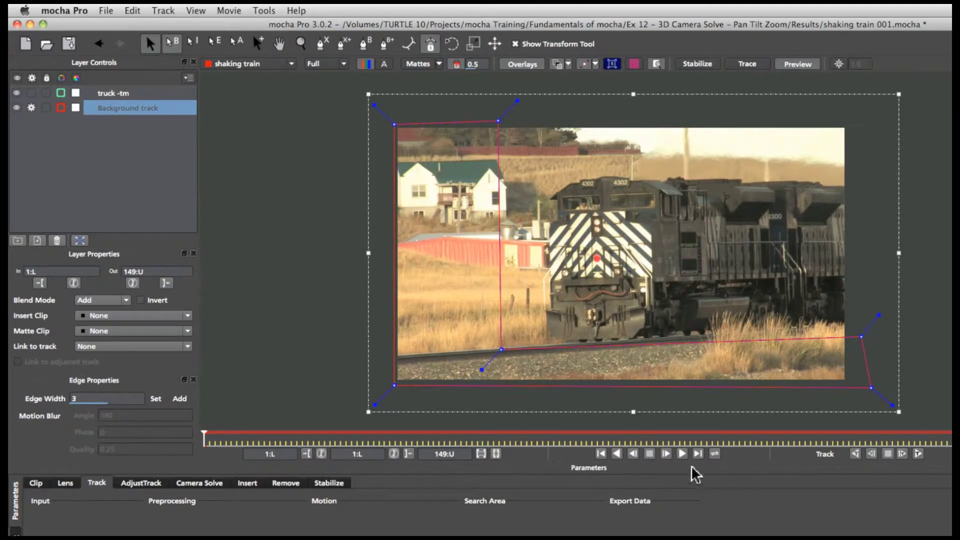
Show the planar surface fitted to the full image and track the Background track layer forward, stopping at frame 14:L
click(611, 64)
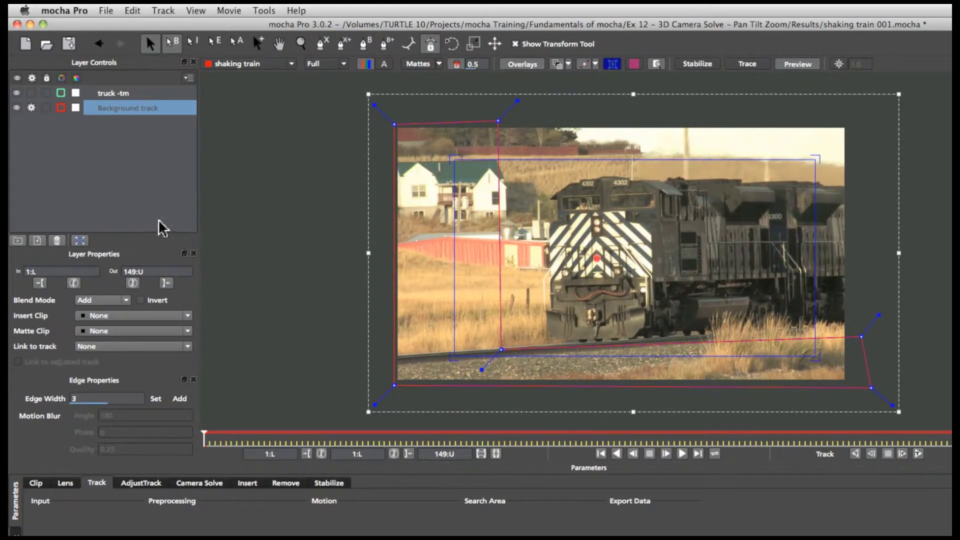
click(79, 240)
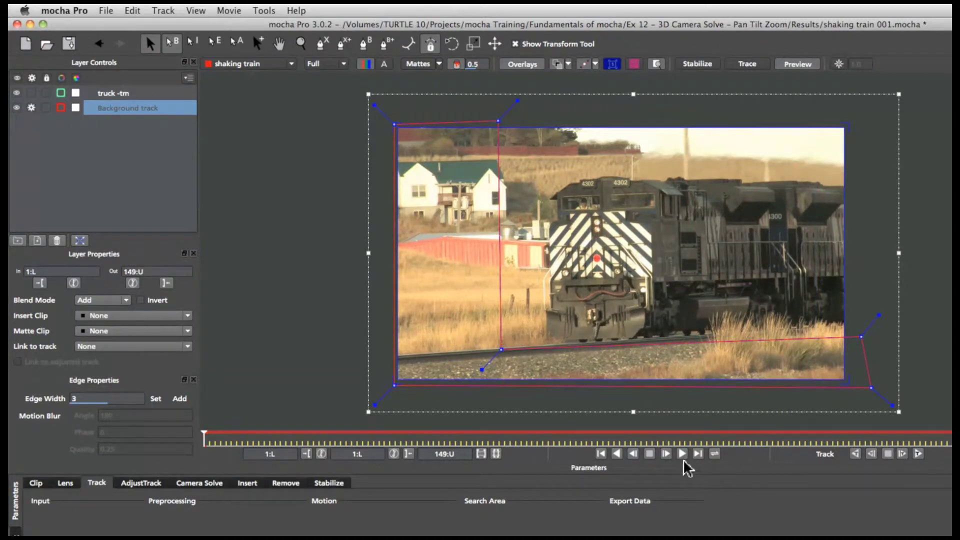
click(918, 454)
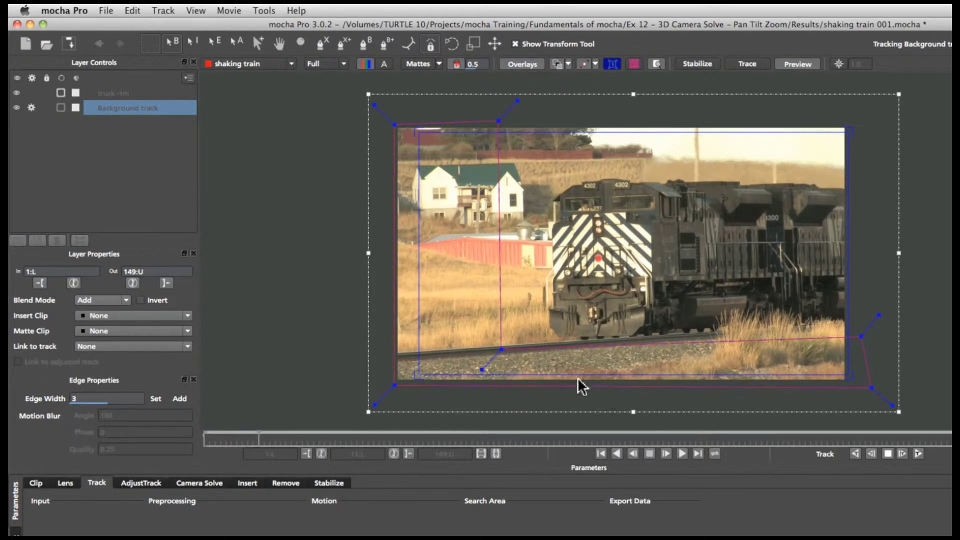
click(888, 453)
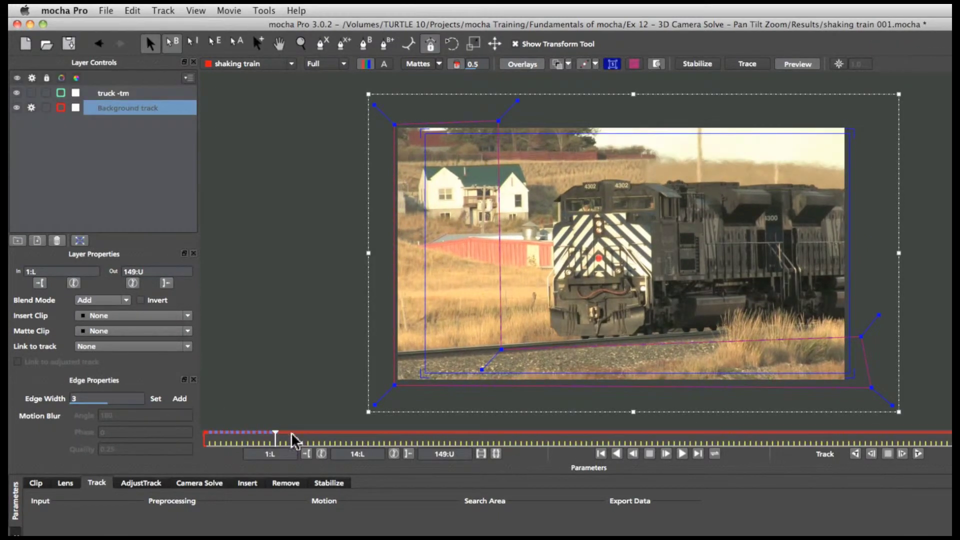
Step back to frame 1:L and review the surface's motion over the tracked frames, ending at frame 1:L
key(comma)
key(comma)
key(comma)
key(comma)
key(comma)
key(comma)
key(comma)
key(comma)
key(comma)
key(comma)
key(comma)
key(comma)
key(comma)
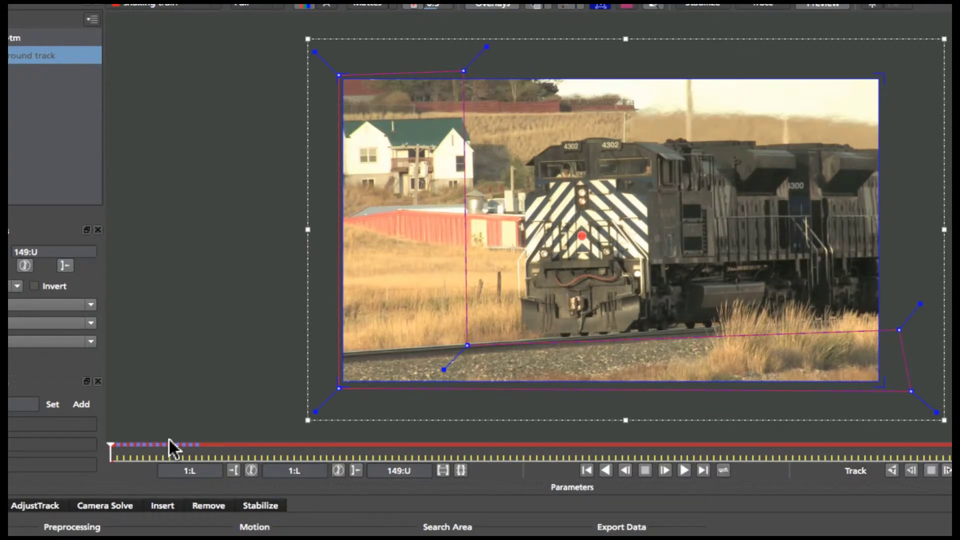
key(Right)
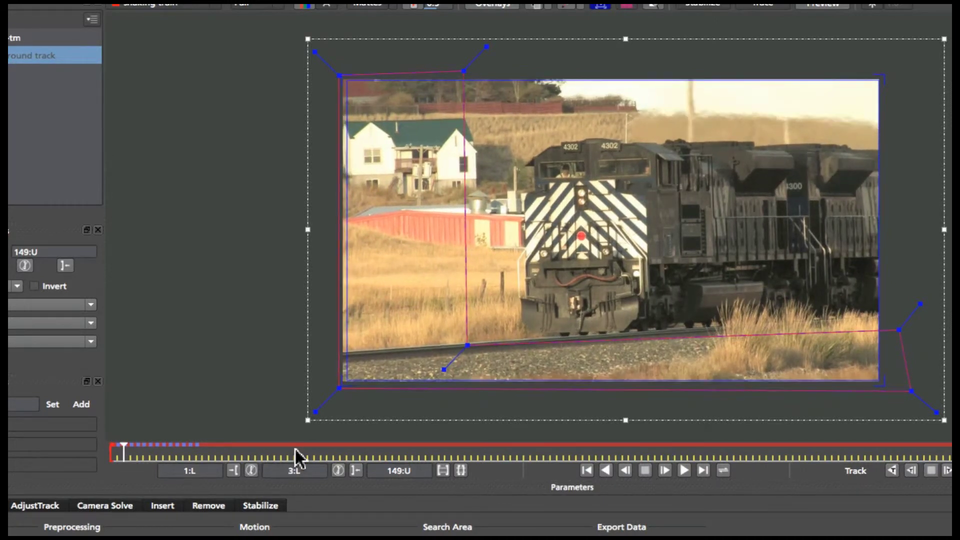
key(Left)
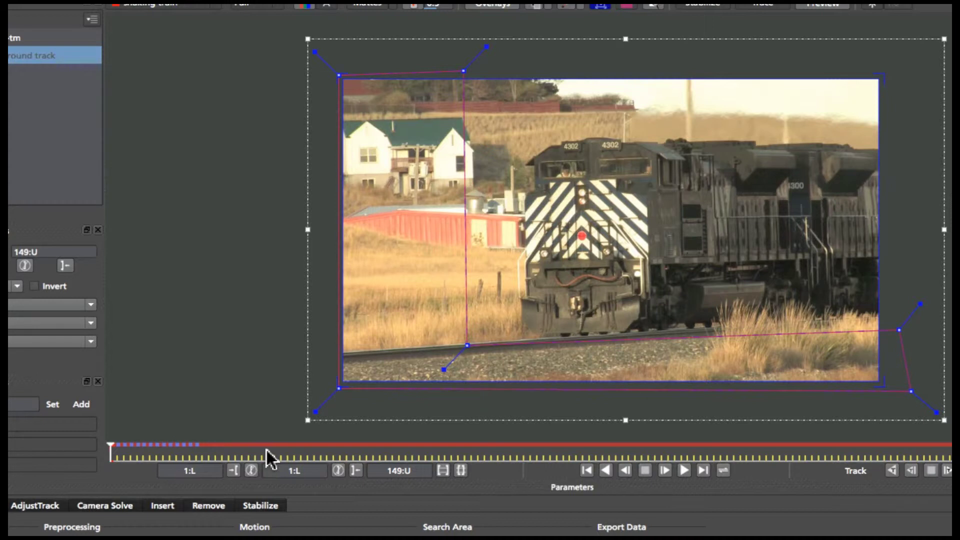
key(space)
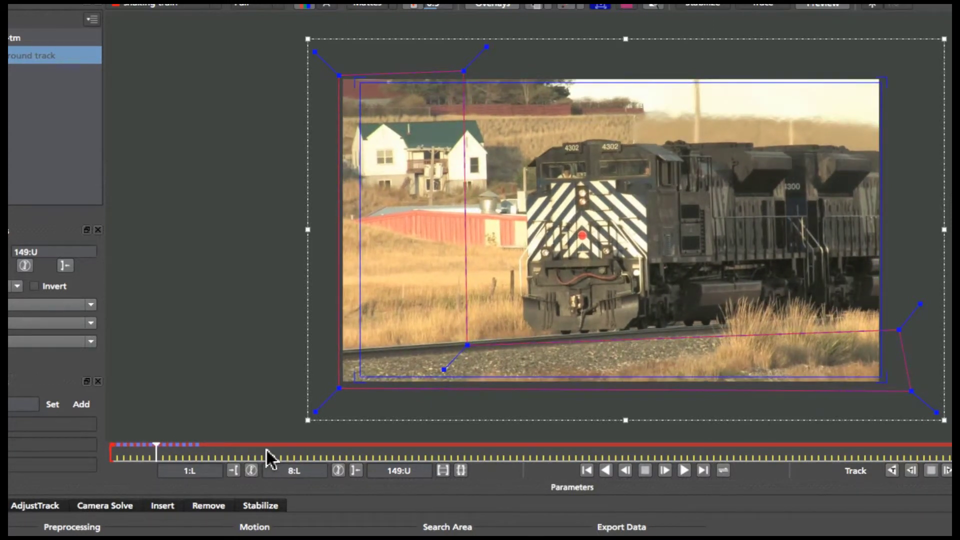
drag(155, 456, 274, 455)
click(133, 452)
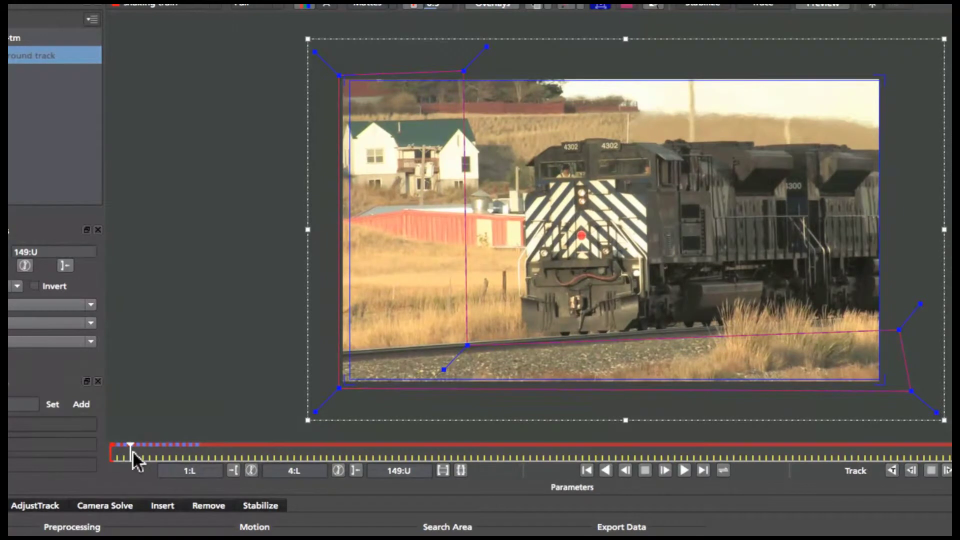
drag(136, 450, 111, 450)
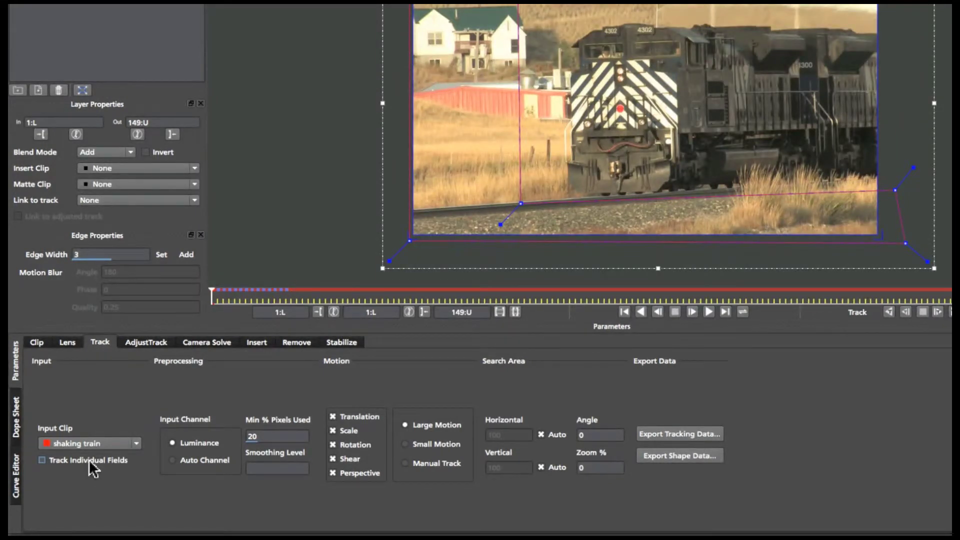
Enable Track Individual Fields, track the Background track layer forward, stop at field 6:U and inspect the image above the locomotive
click(88, 462)
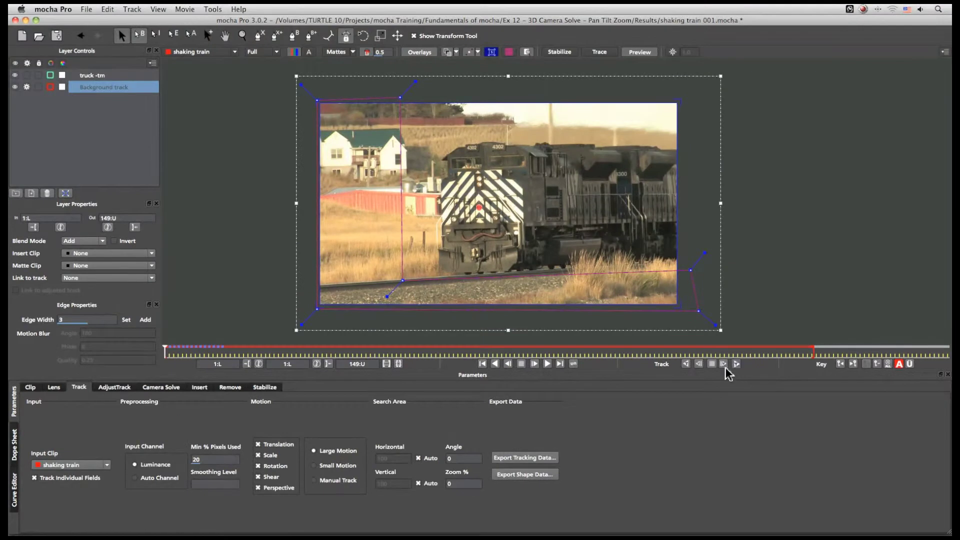
click(724, 364)
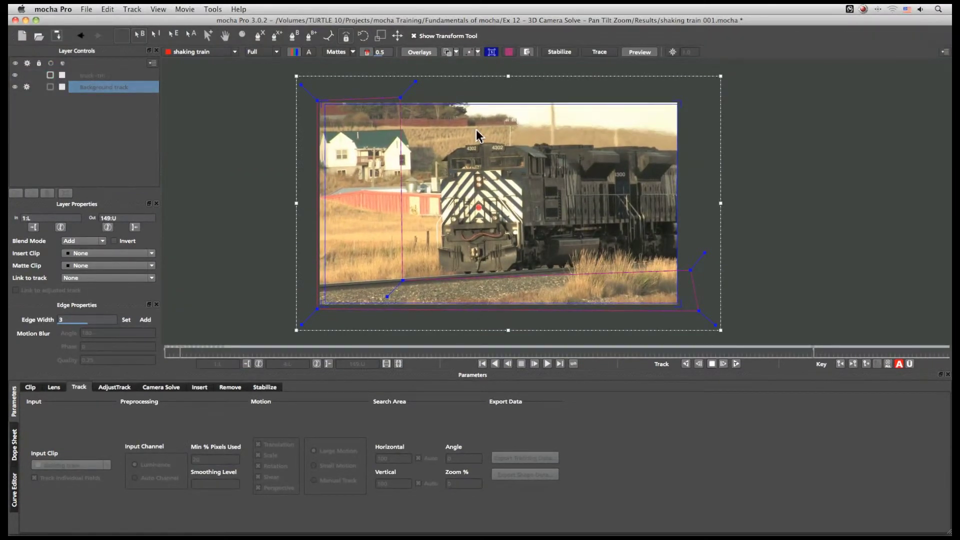
scroll(477, 132, up, 3)
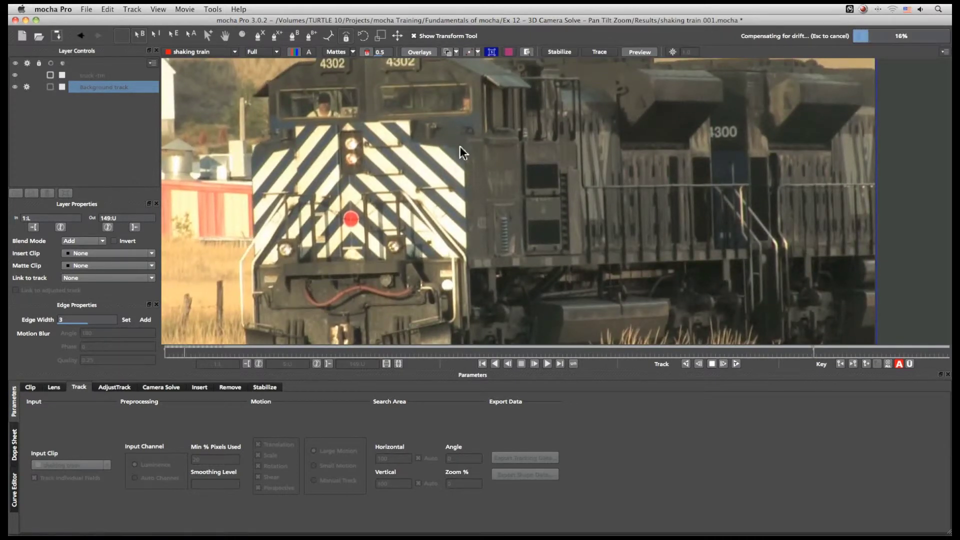
key(Escape)
key(x)
drag(451, 150, 440, 109)
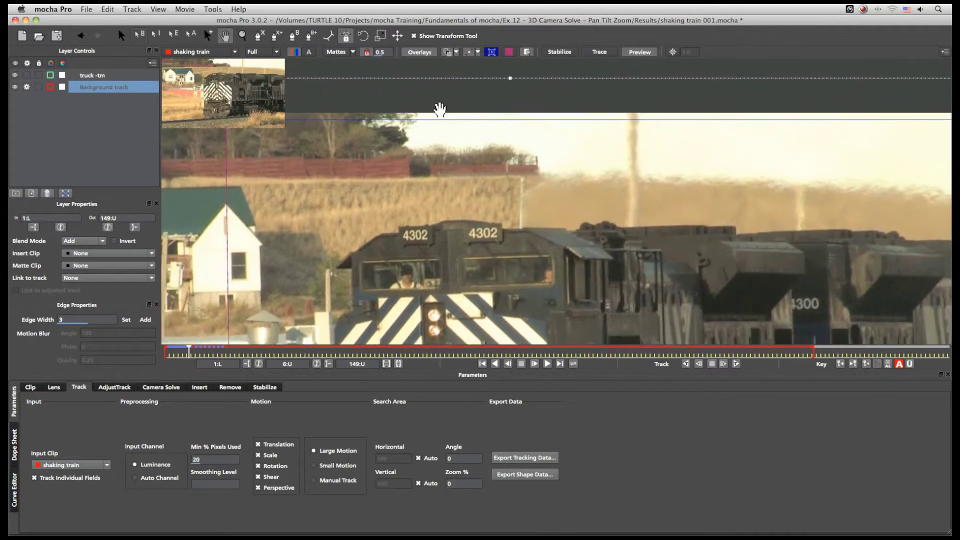
key(s)
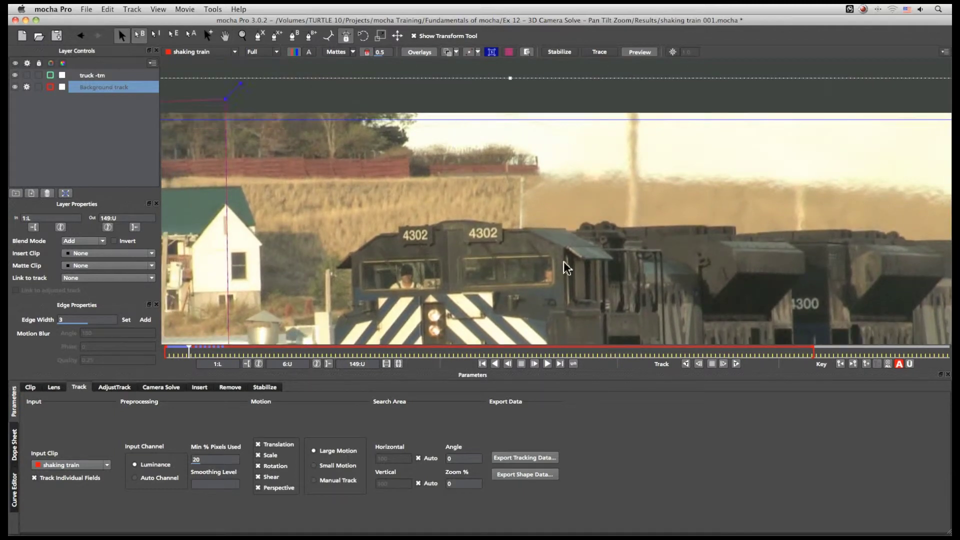
Continue tracking the Background track layer forward to the last field 149:U and play the tracked result backwards
click(736, 364)
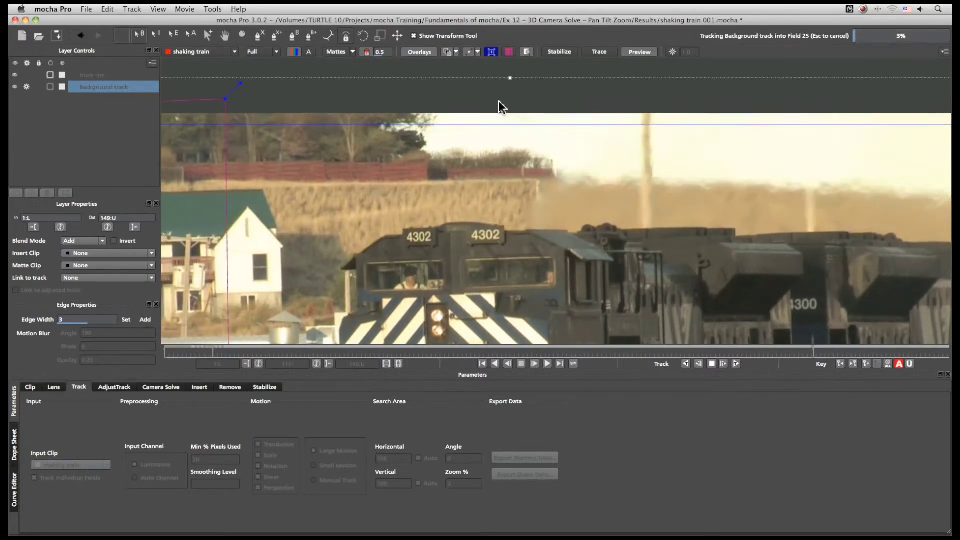
key(Escape)
mouse_move(225, 351)
mouse_down()
mouse_move(173, 352)
mouse_move(218, 352)
mouse_up()
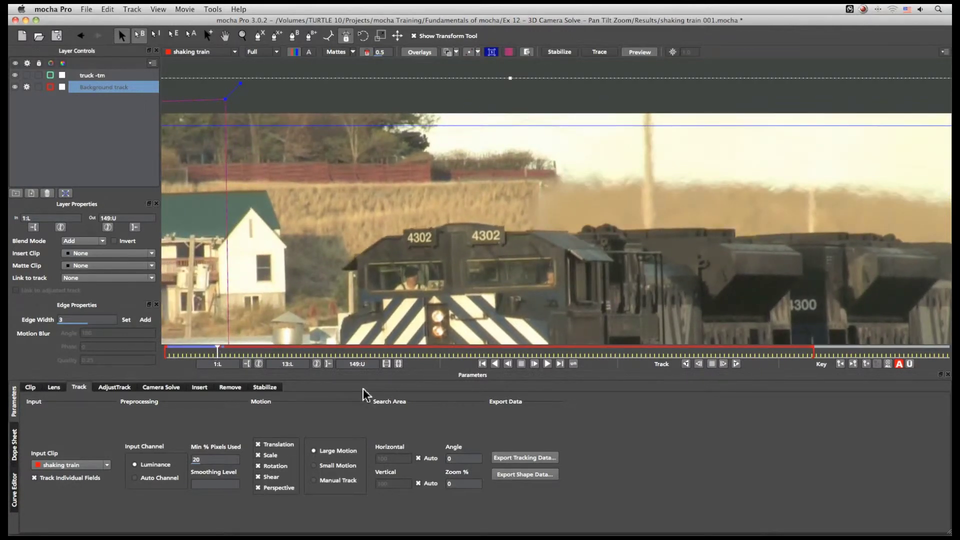
click(735, 364)
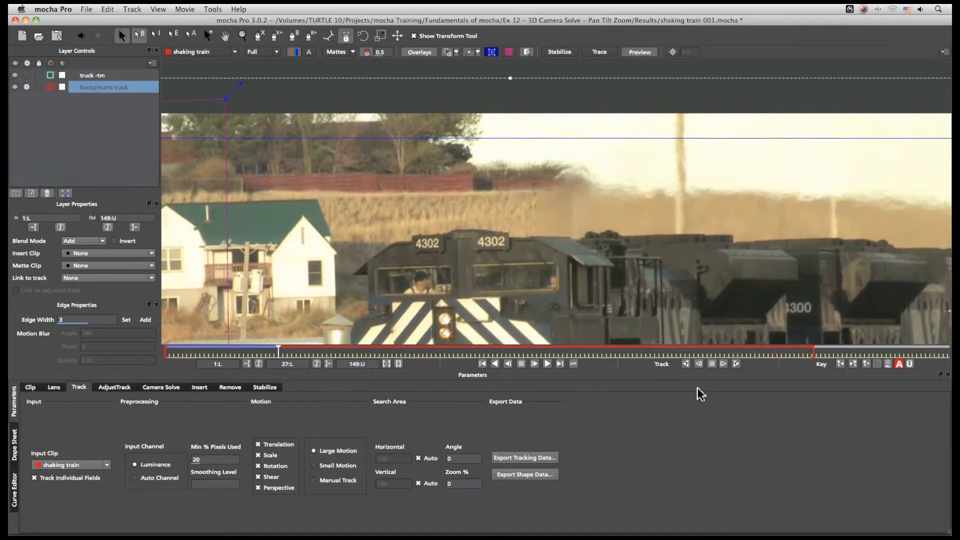
key(shift+z)
key(Escape)
key(t)
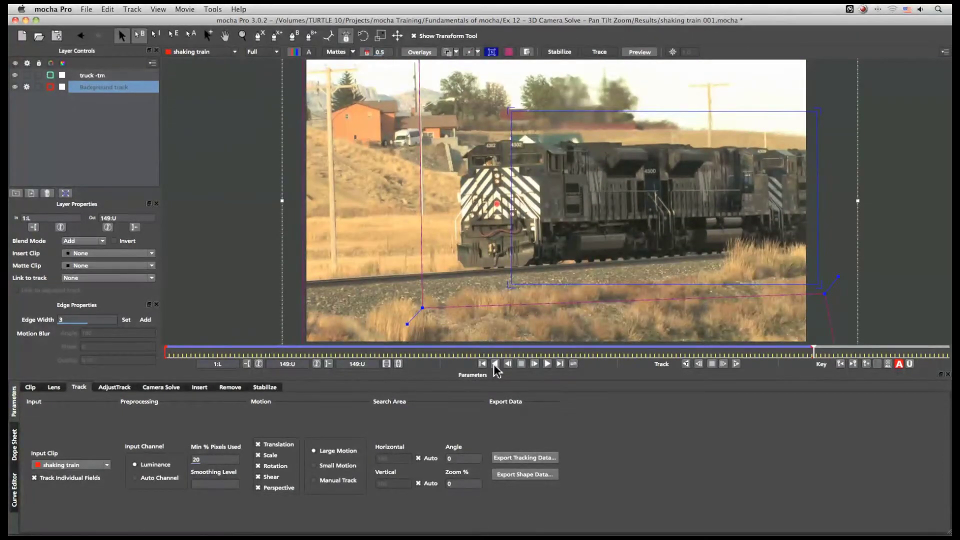
click(508, 363)
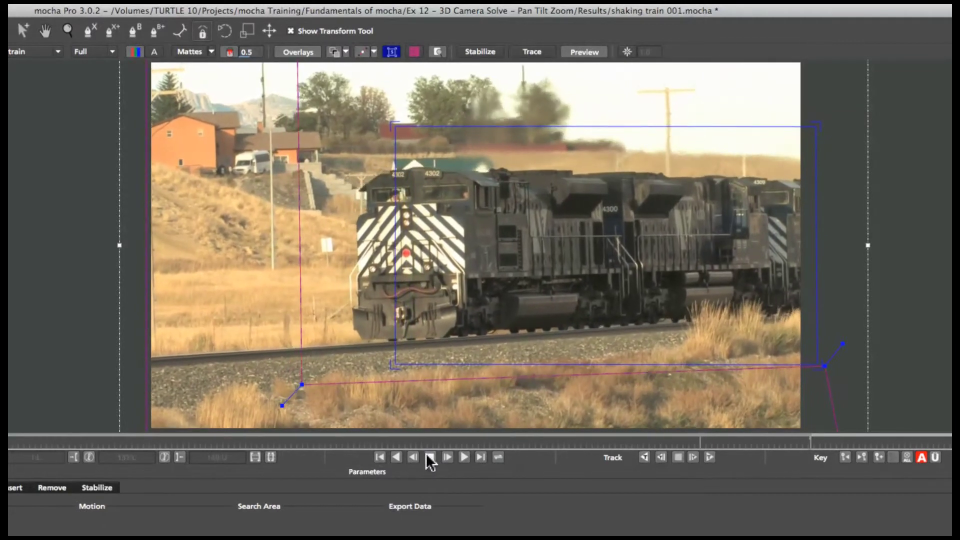
click(430, 456)
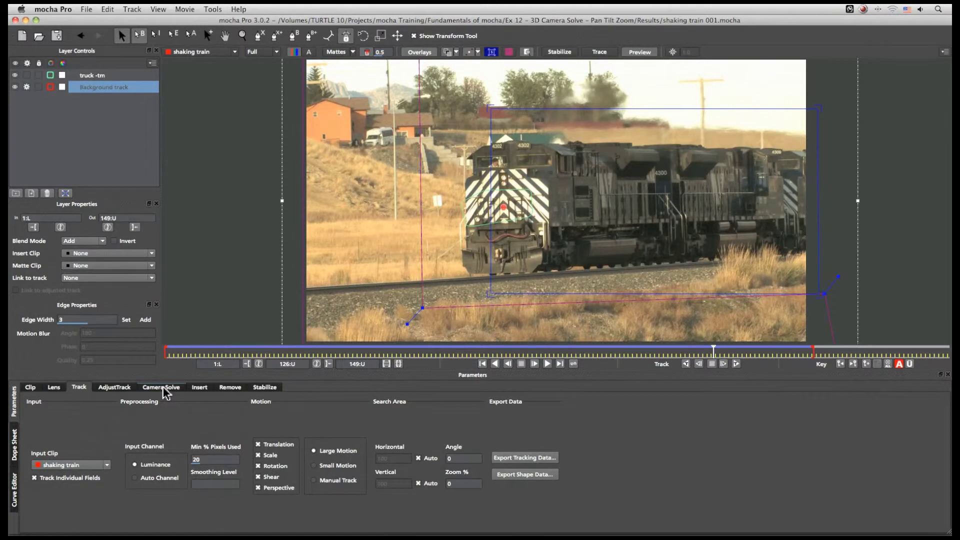
Open the camera solve settings and set the camera type to Pan Tilt Zoom
click(165, 387)
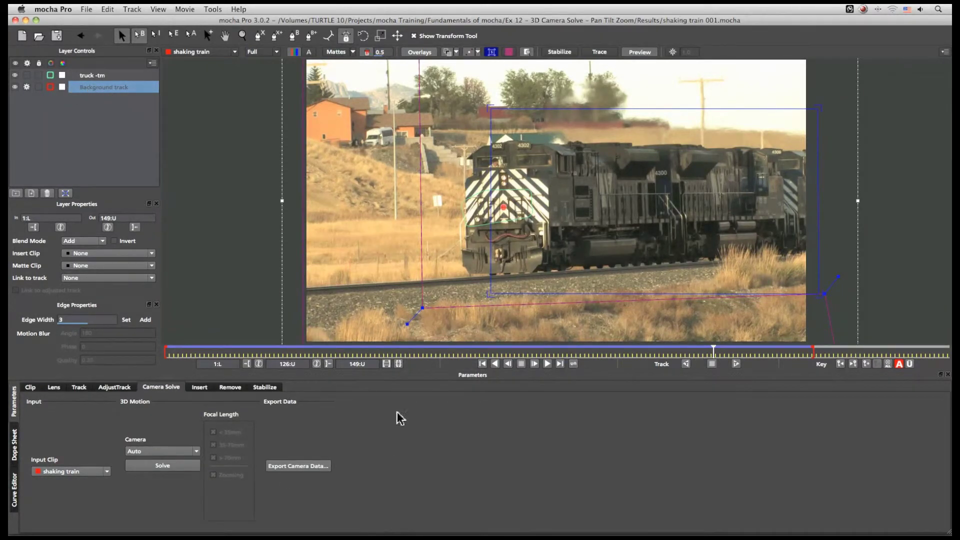
click(194, 451)
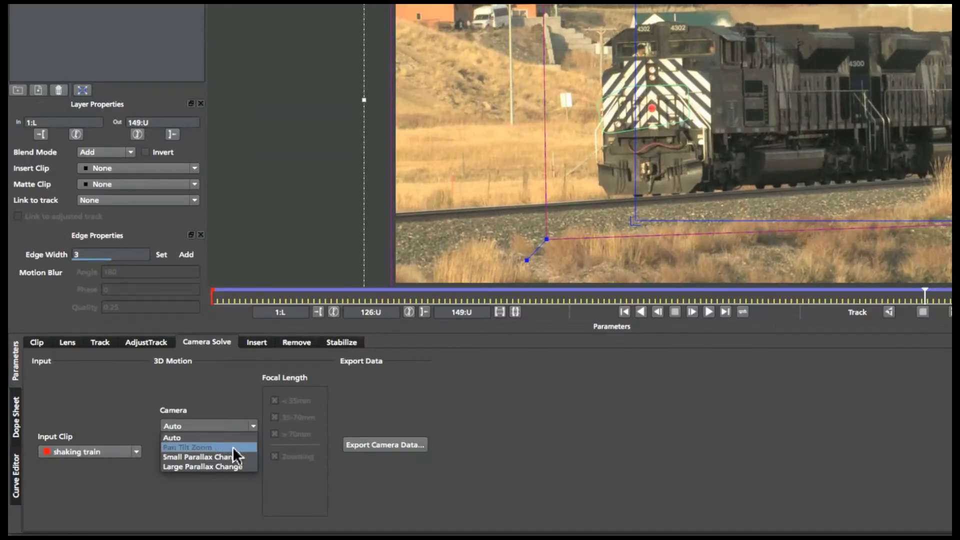
click(235, 446)
click(223, 425)
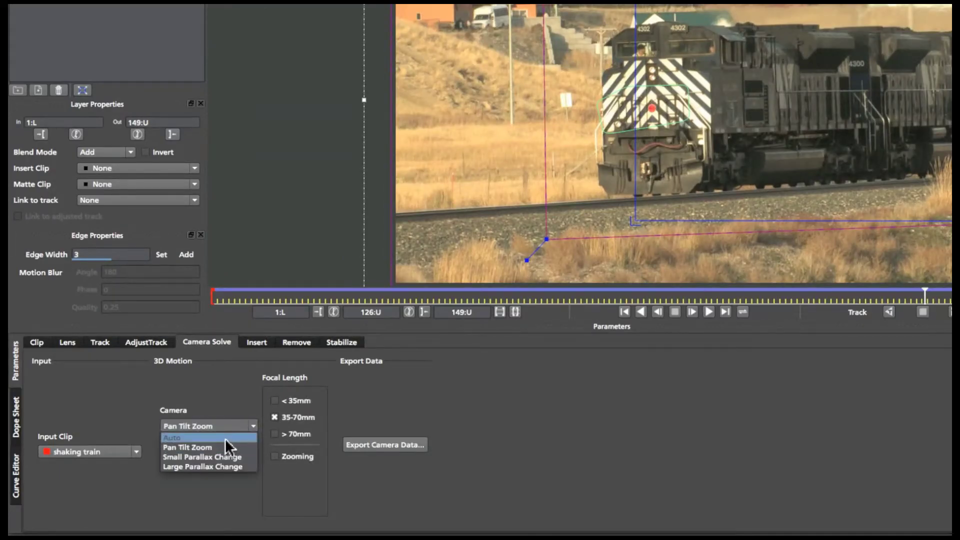
click(225, 438)
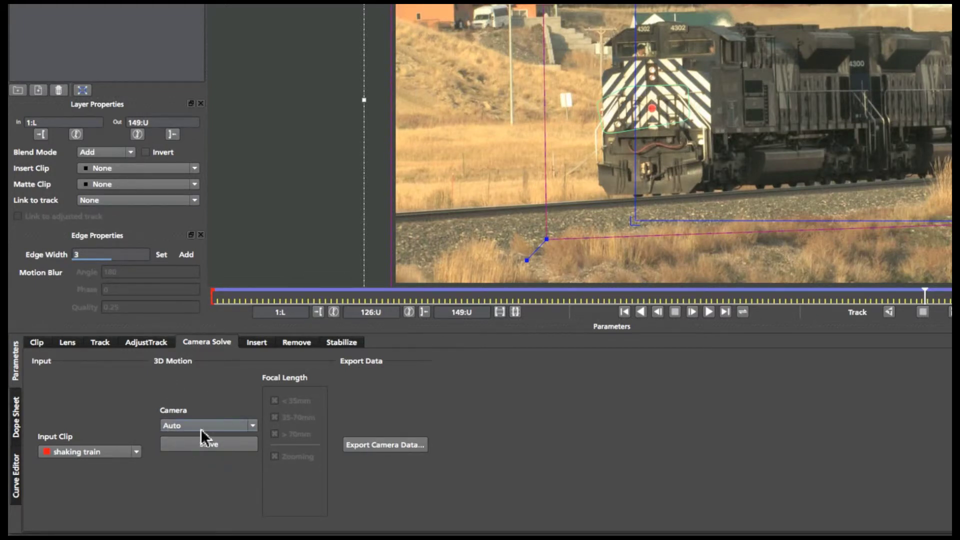
click(245, 425)
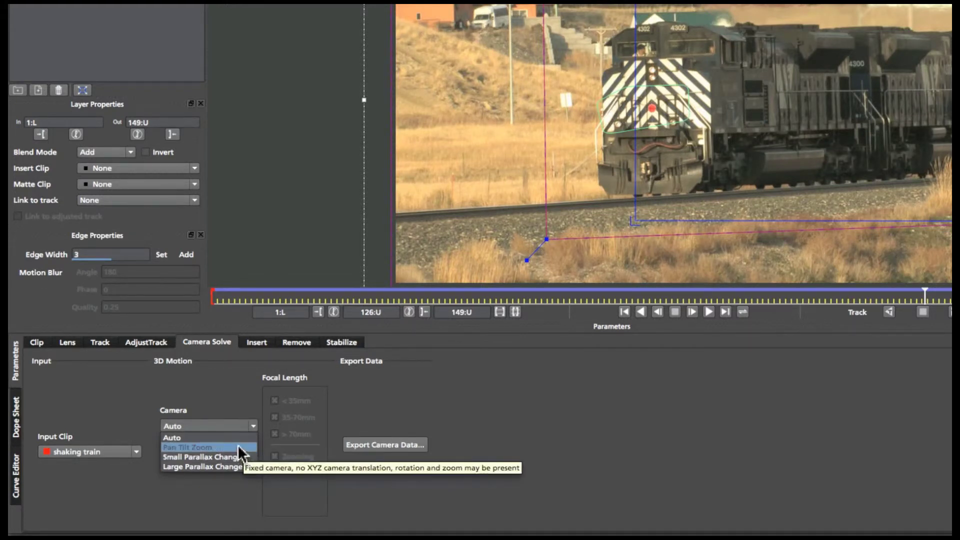
click(239, 447)
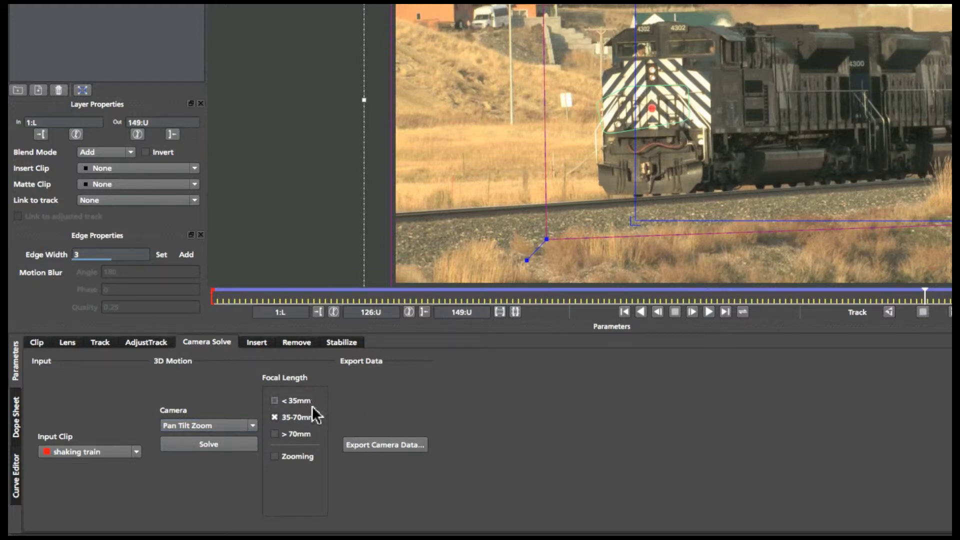
Review the camera motion across the clip and include the > 70mm focal length range alongside 35-70mm
drag(295, 294, 430, 289)
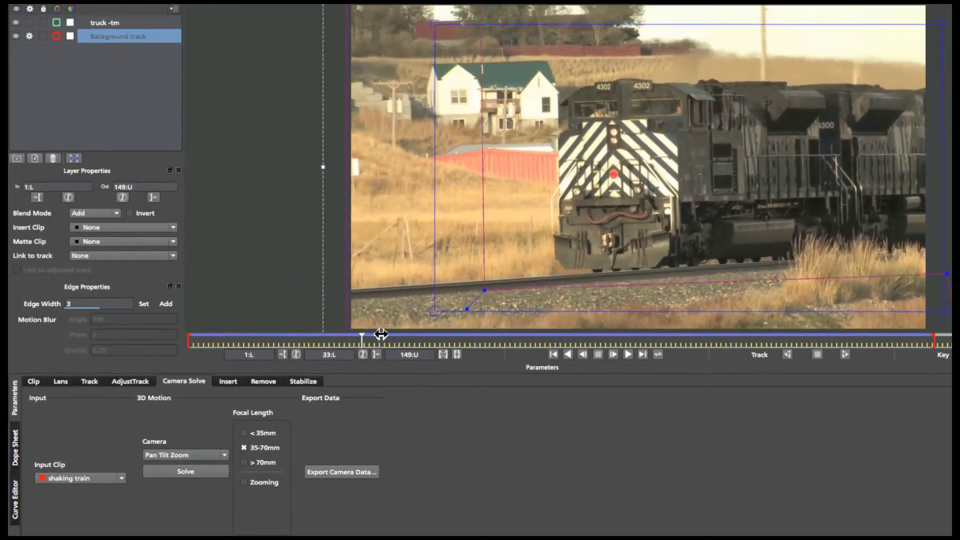
drag(381, 335, 189, 335)
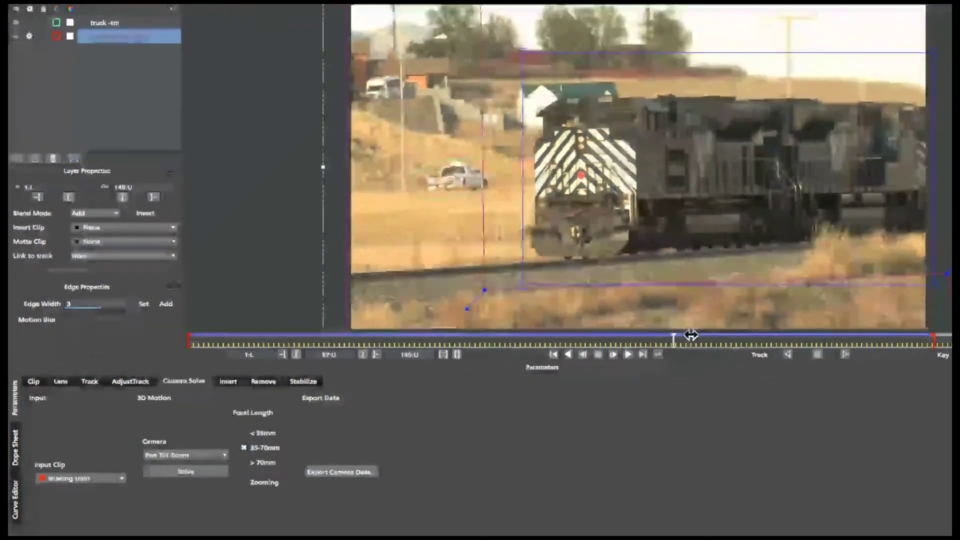
drag(688, 337, 190, 346)
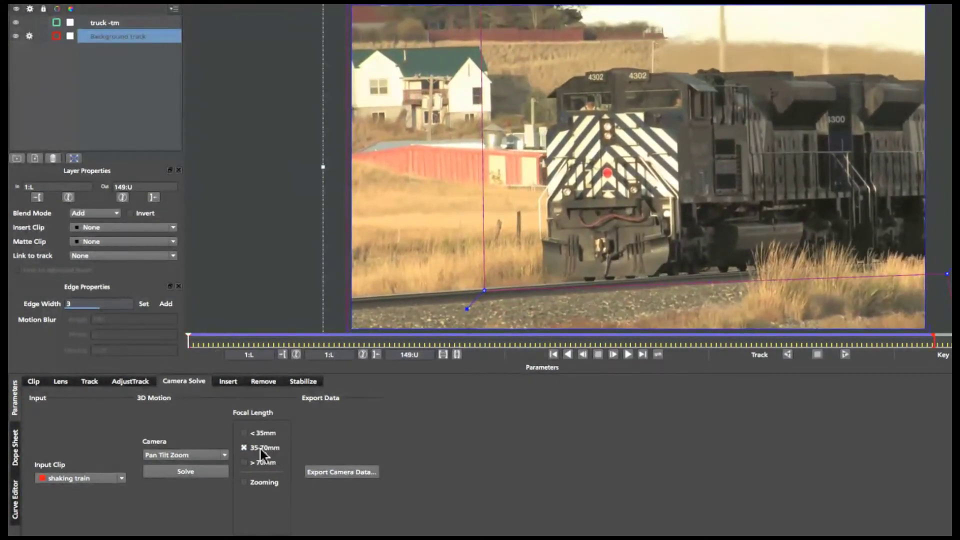
click(261, 463)
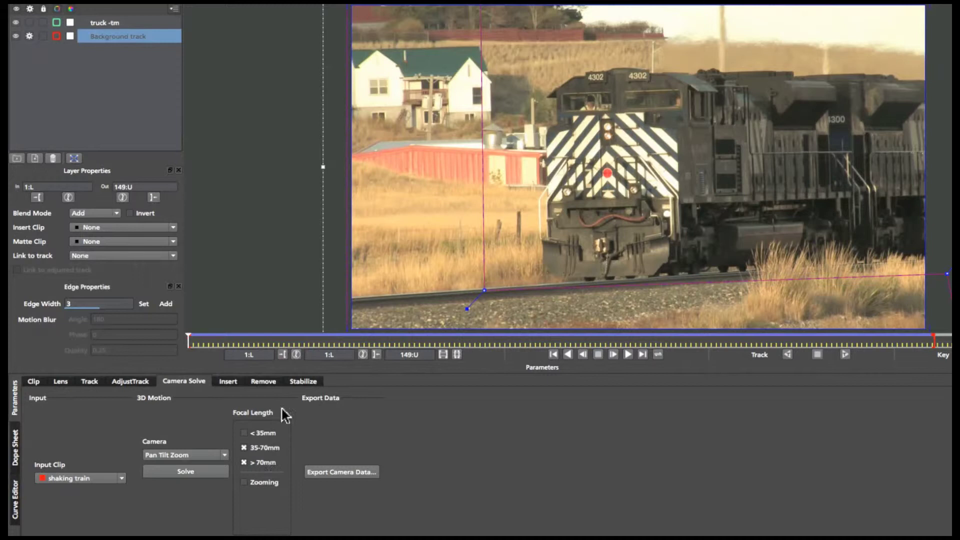
Move to frame 29:U and try to solve the Pan Tilt Zoom camera without the Zooming option
drag(216, 334, 331, 380)
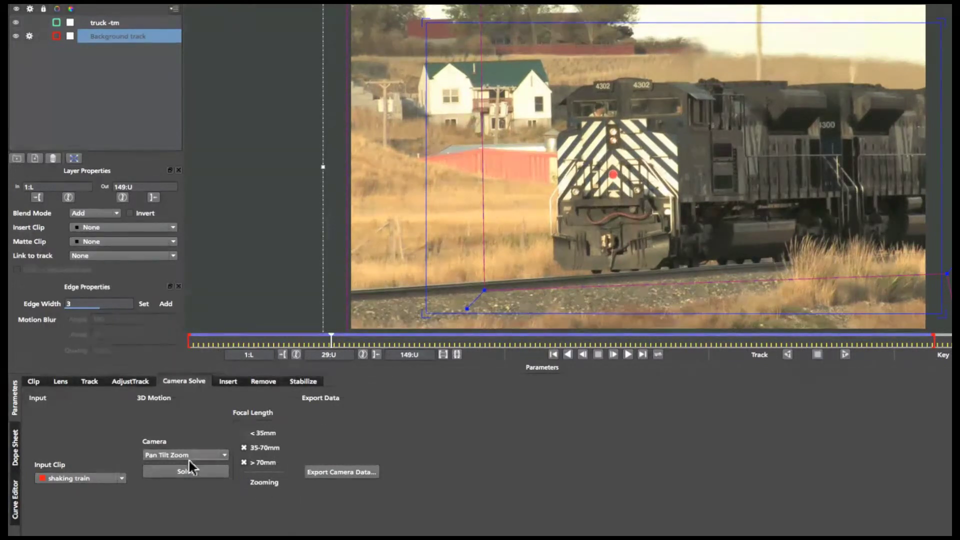
click(263, 482)
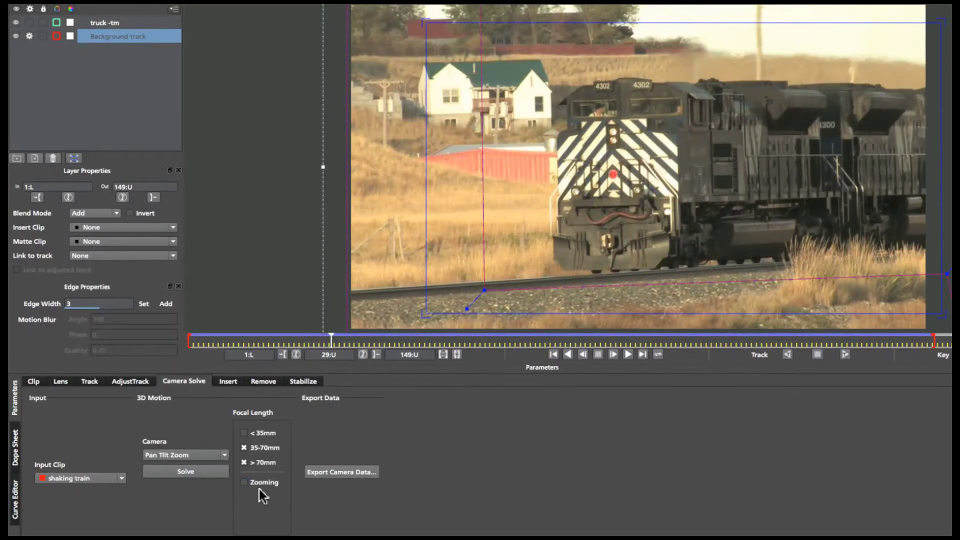
click(196, 472)
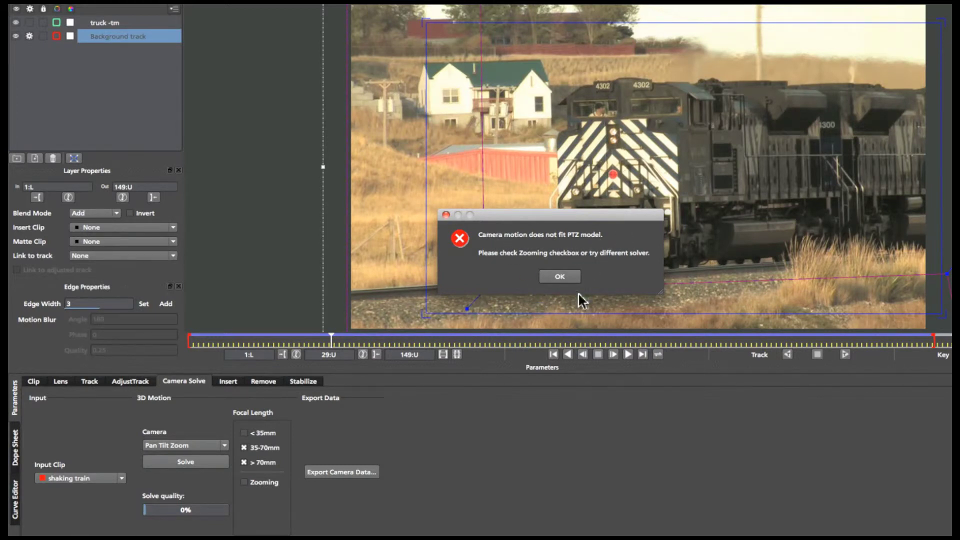
click(560, 276)
Enable Zooming for the focal length and solve the Pan Tilt Zoom camera
click(264, 480)
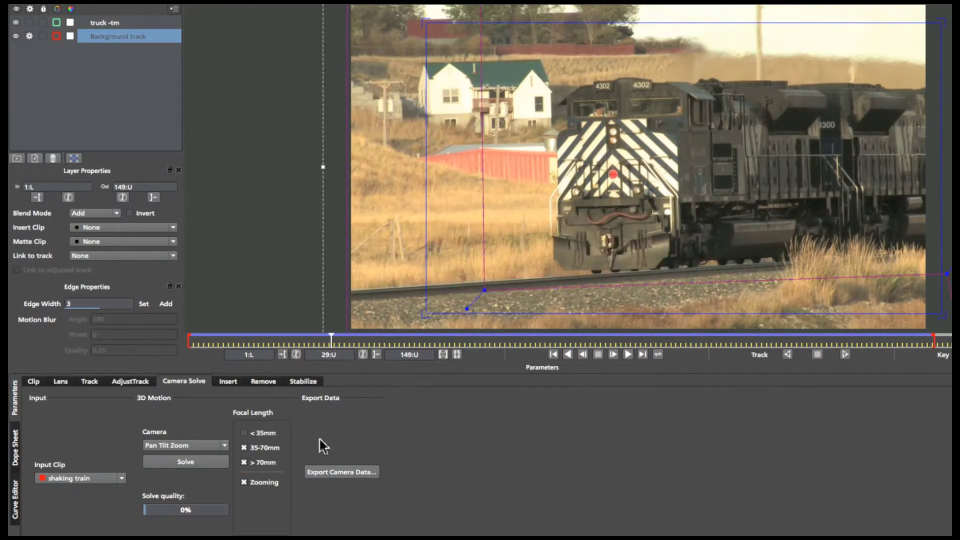
click(193, 461)
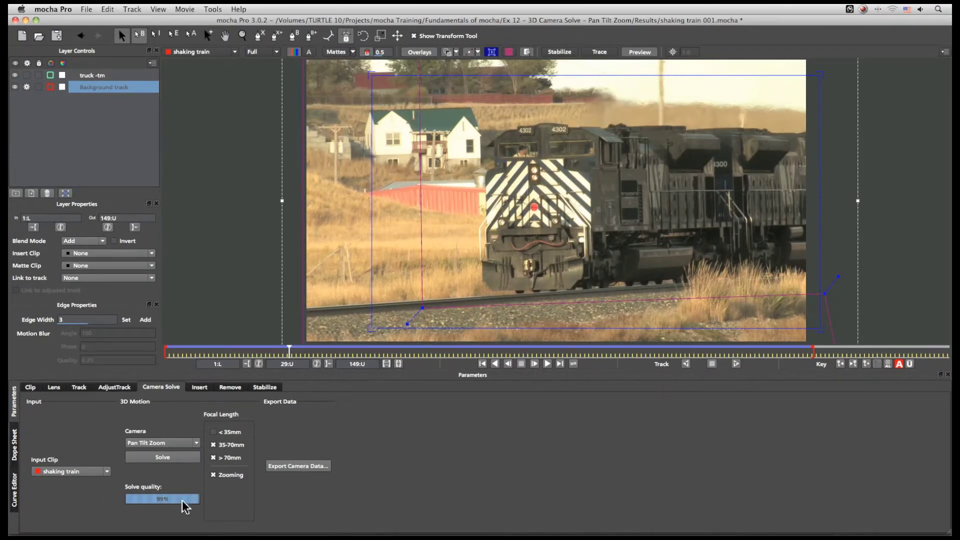
Export the camera solve to the clipboard as After Effects 3D Motion Data (*.txt)
click(310, 467)
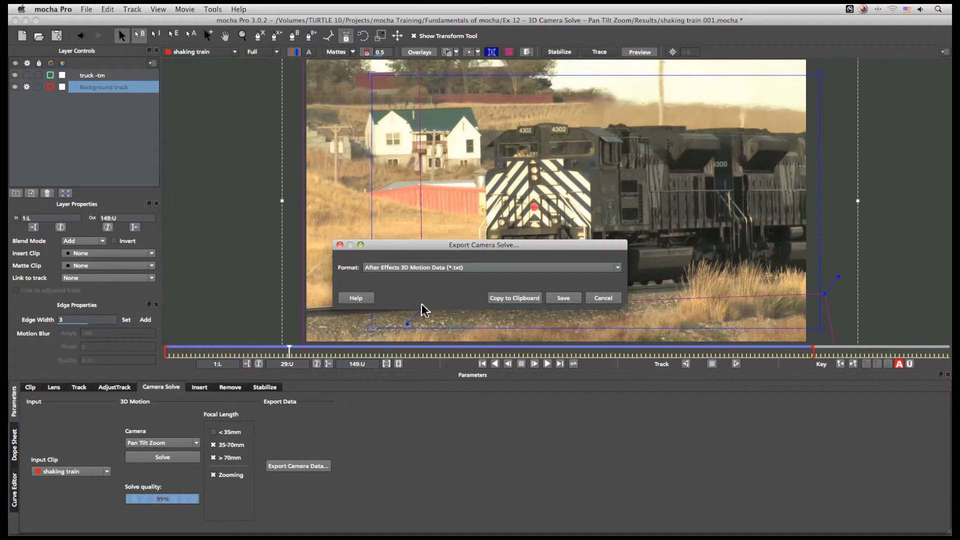
drag(461, 244, 439, 99)
click(595, 122)
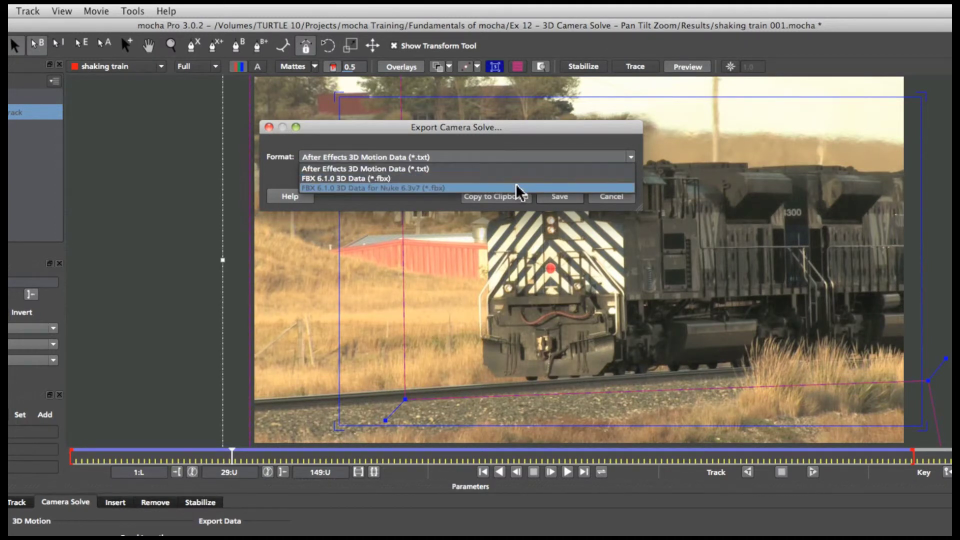
click(393, 170)
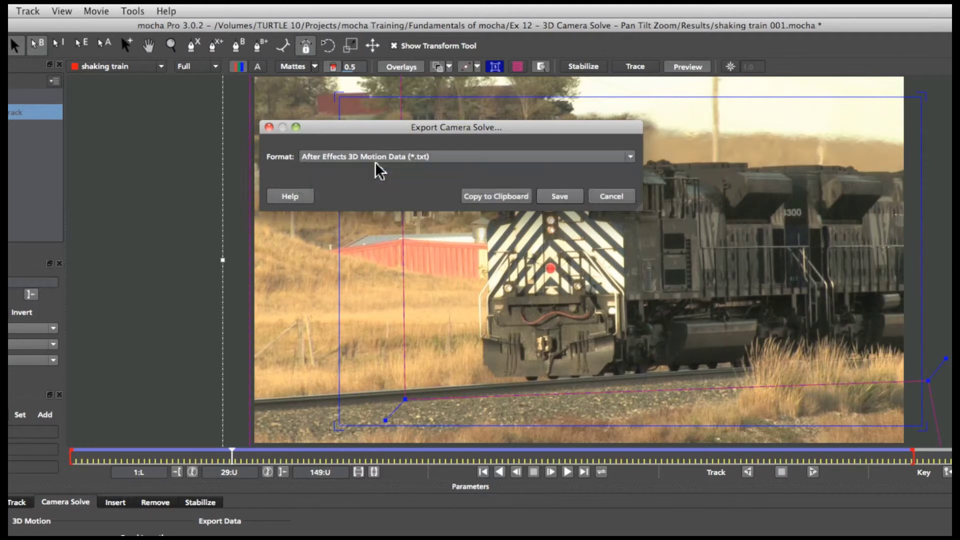
click(490, 196)
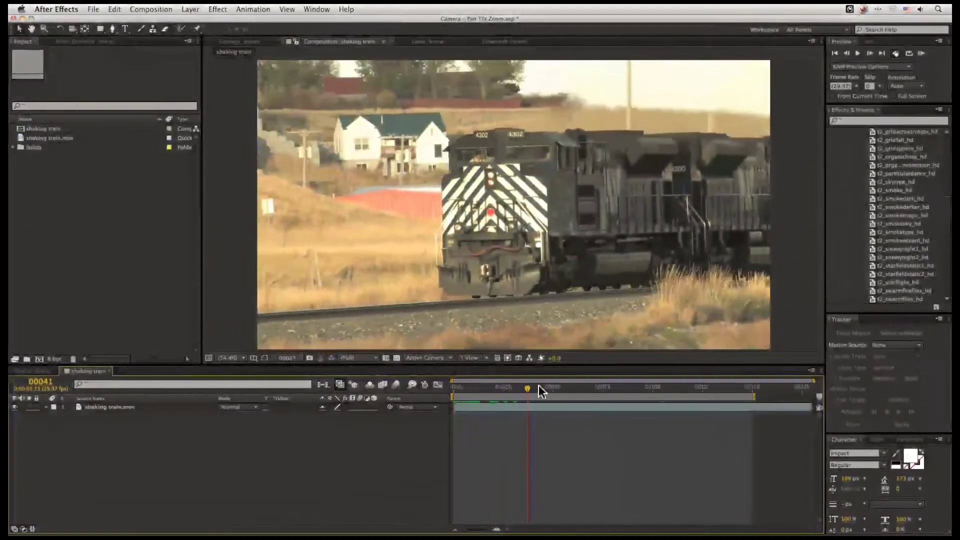
Switch to After Effects, save the project at frame 0 and paste the mocha camera into the shaking train composition
drag(538, 385, 435, 383)
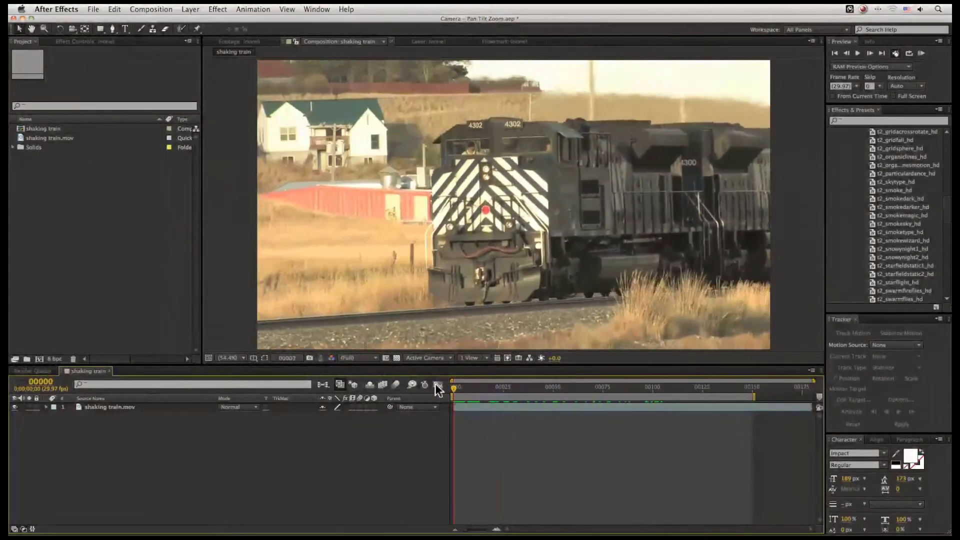
key(super+s)
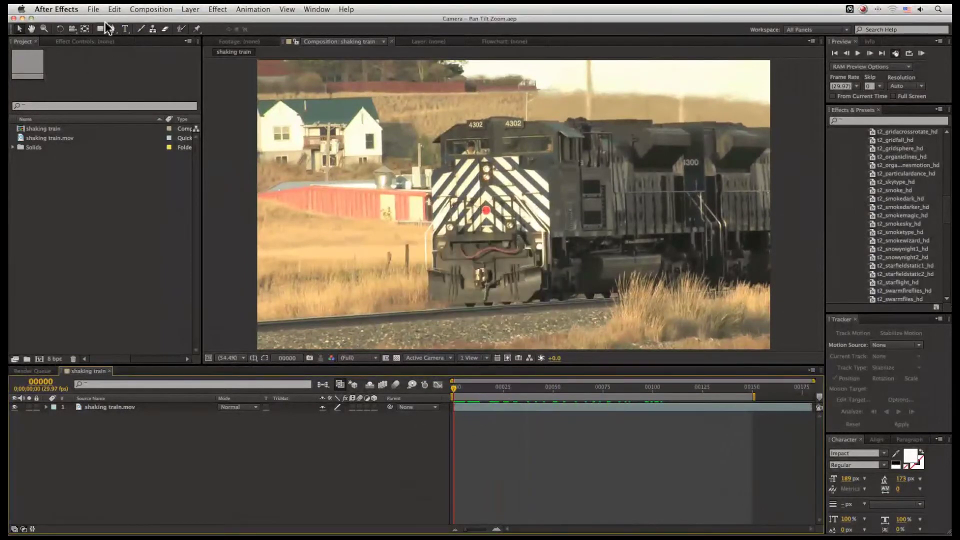
click(115, 9)
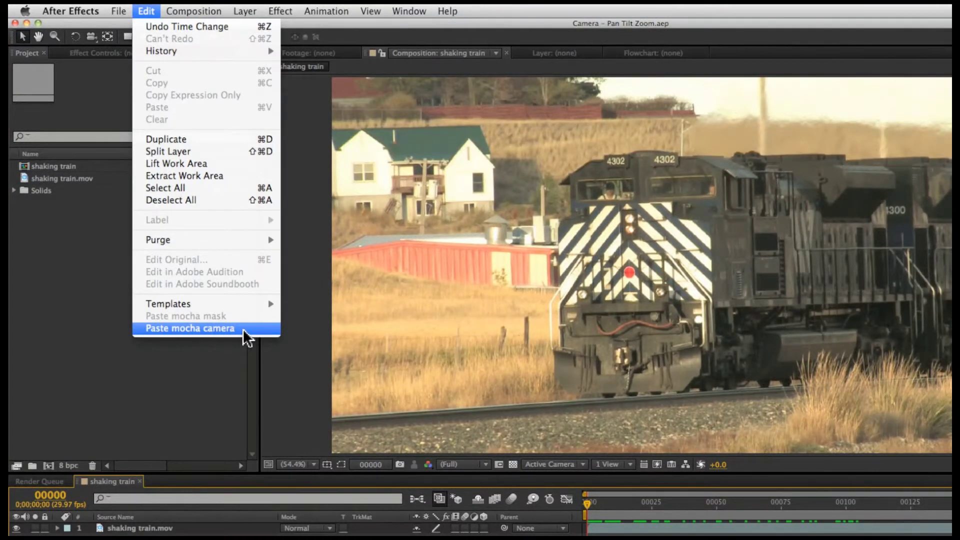
click(245, 328)
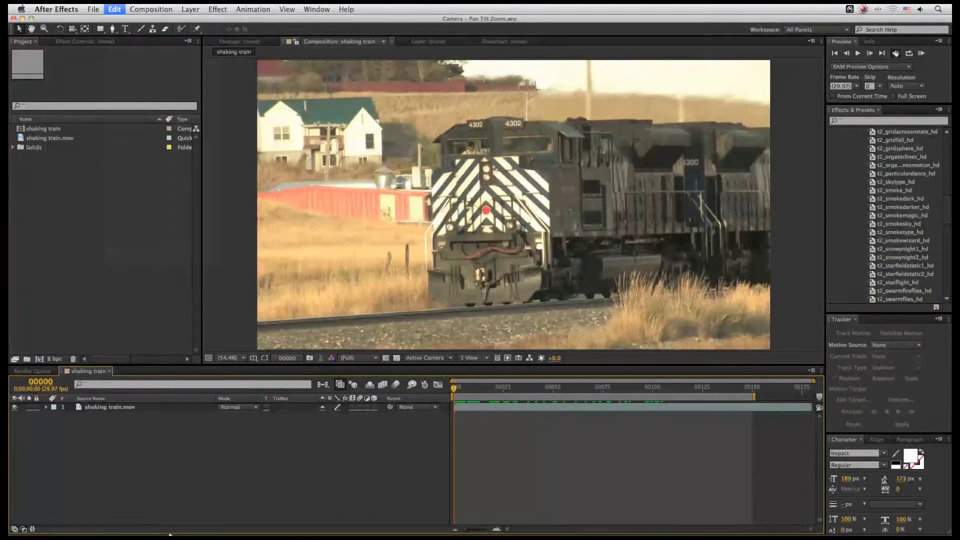
Move to frame 45 and set the label colour of all five mocha null layers to Cyan
drag(455, 388, 543, 386)
click(103, 406)
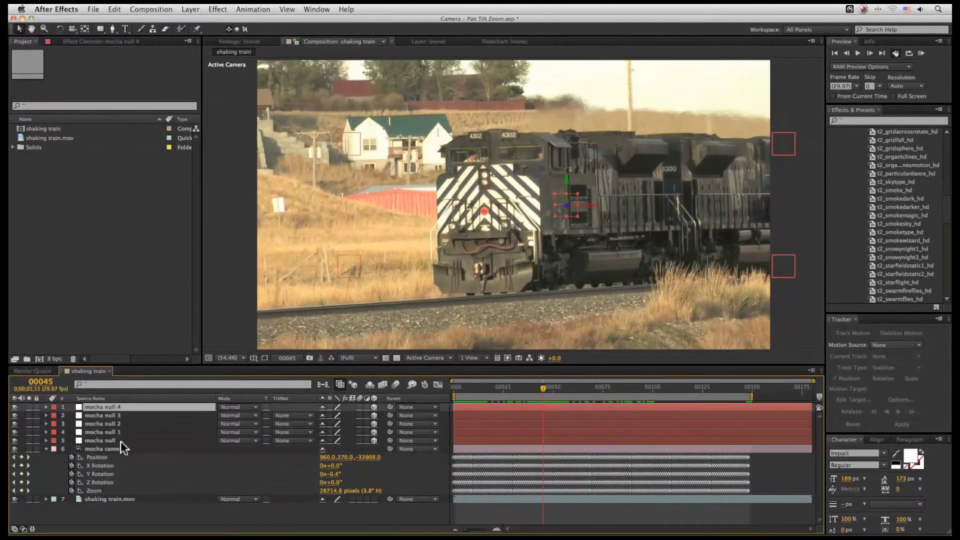
click(117, 441)
shift+click(112, 405)
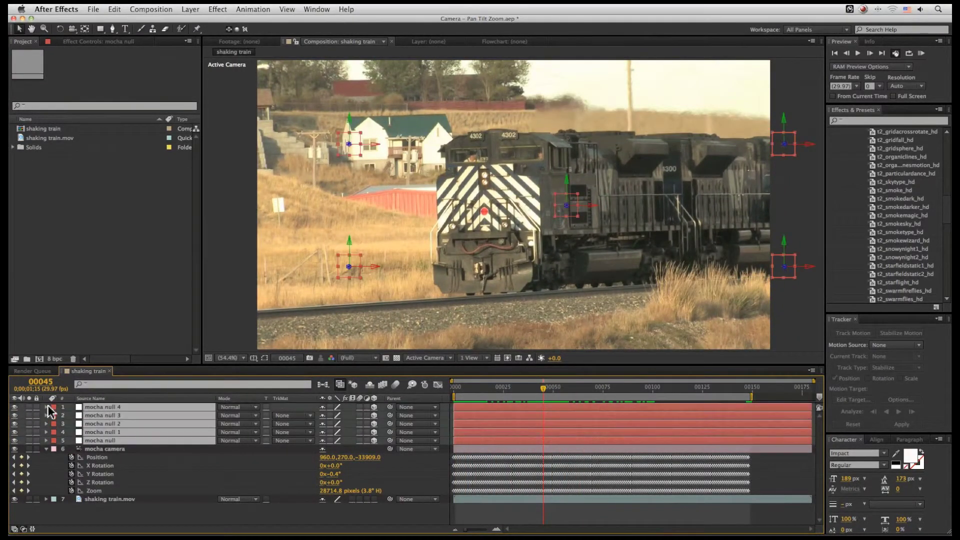
click(54, 407)
click(95, 440)
click(142, 441)
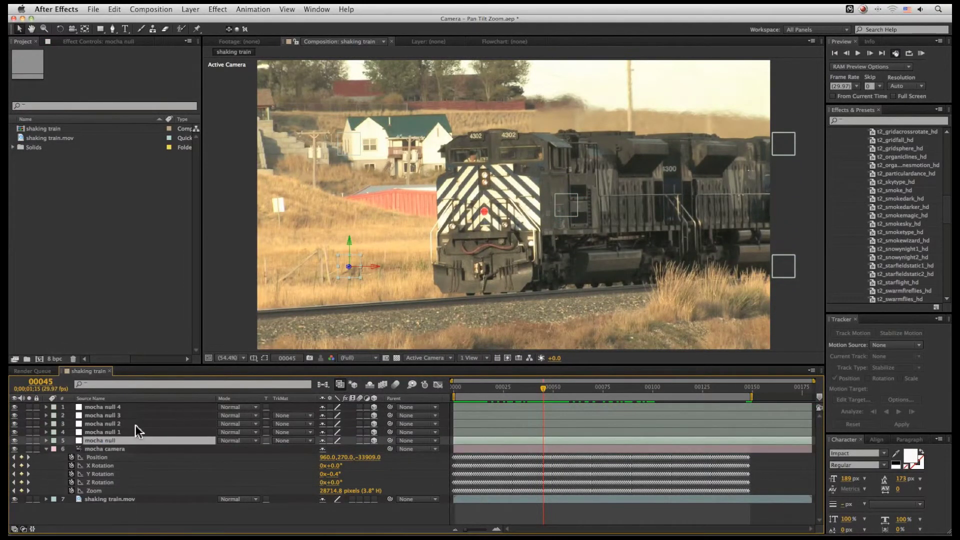
shift+click(119, 408)
click(54, 414)
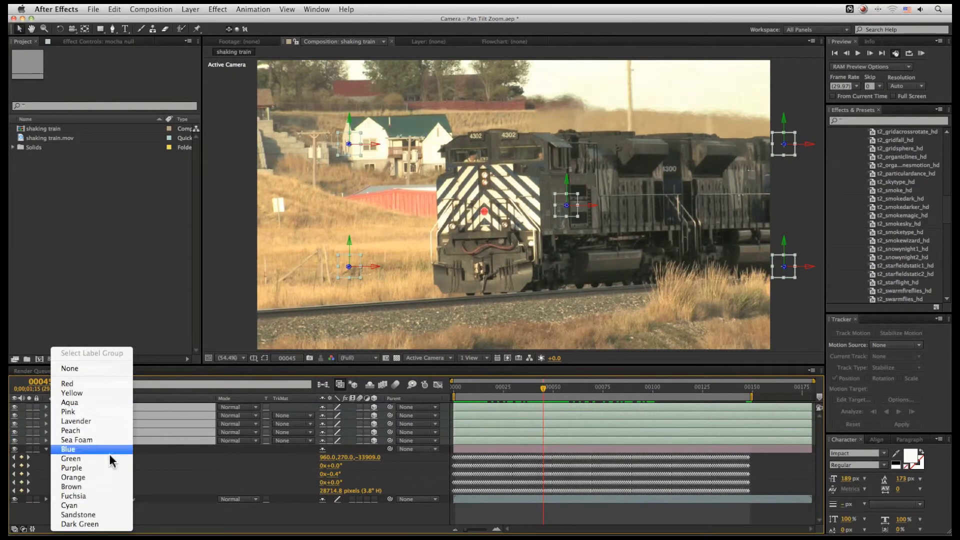
click(111, 507)
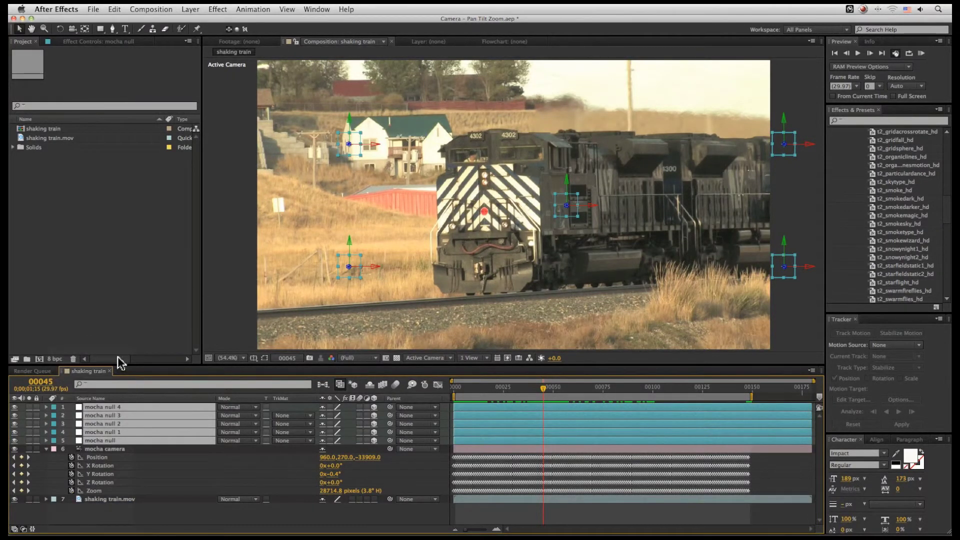
Inspect the mocha null layers and scrub through the composition to check how they follow the footage
click(155, 440)
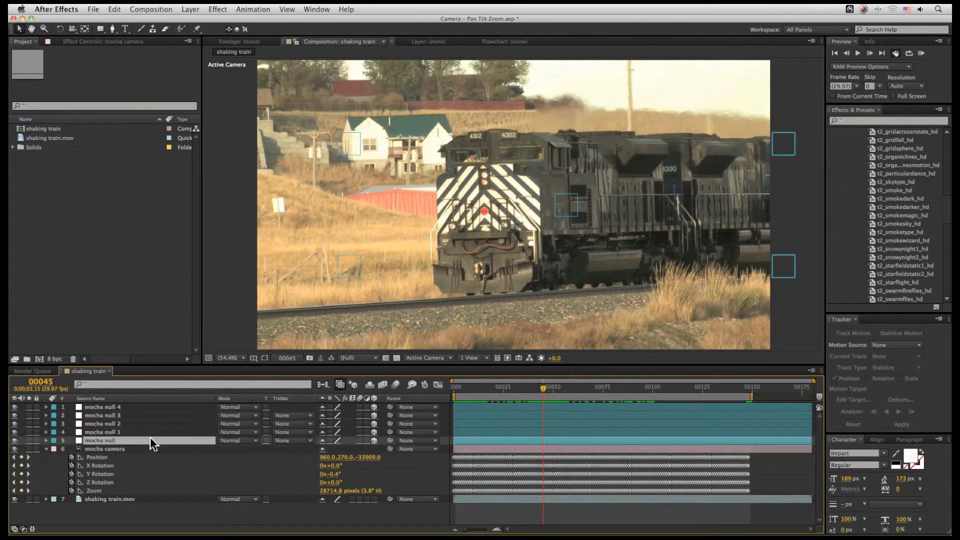
key(KP_1)
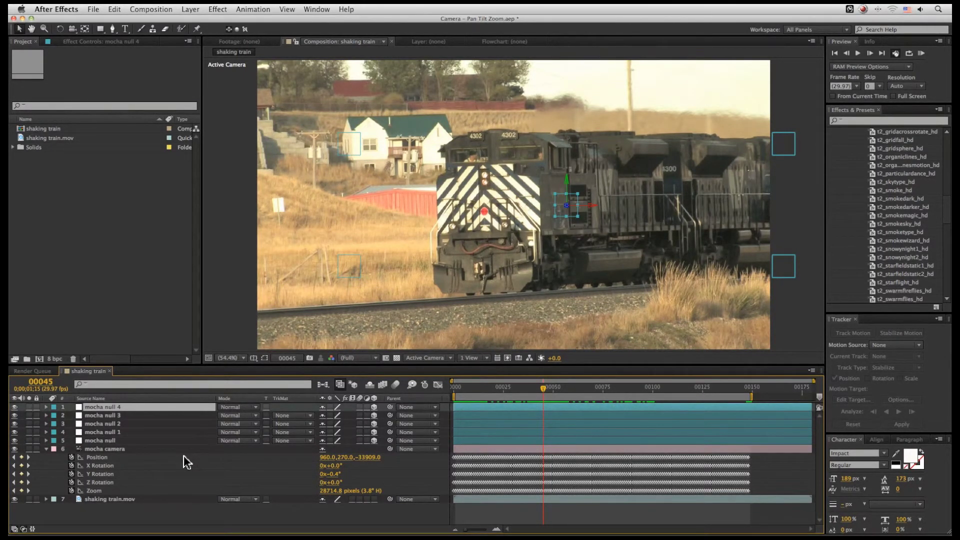
drag(467, 388, 733, 390)
click(458, 389)
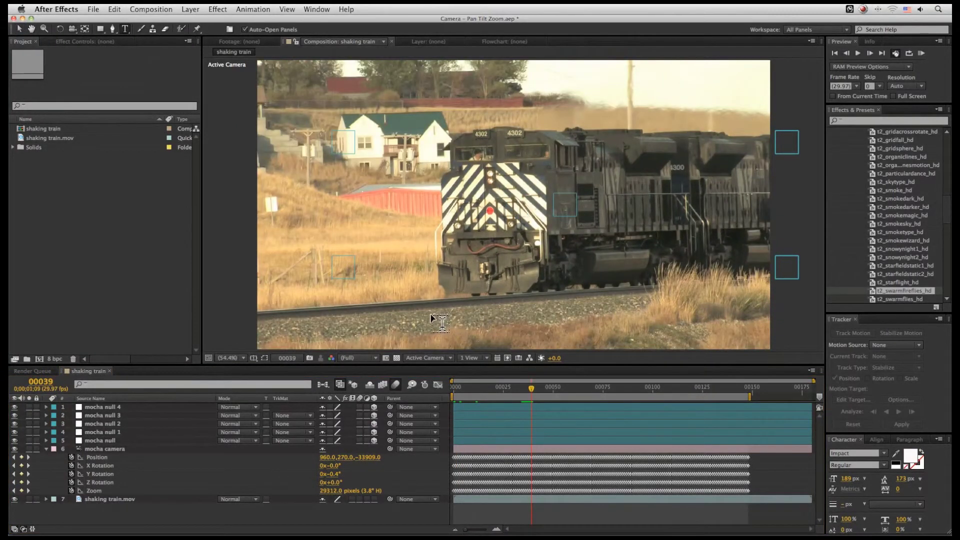
Add the text TEST at frame 39 as a 3D layer on the gravel beside the track, just below the locomotive
click(440, 321)
text(T)
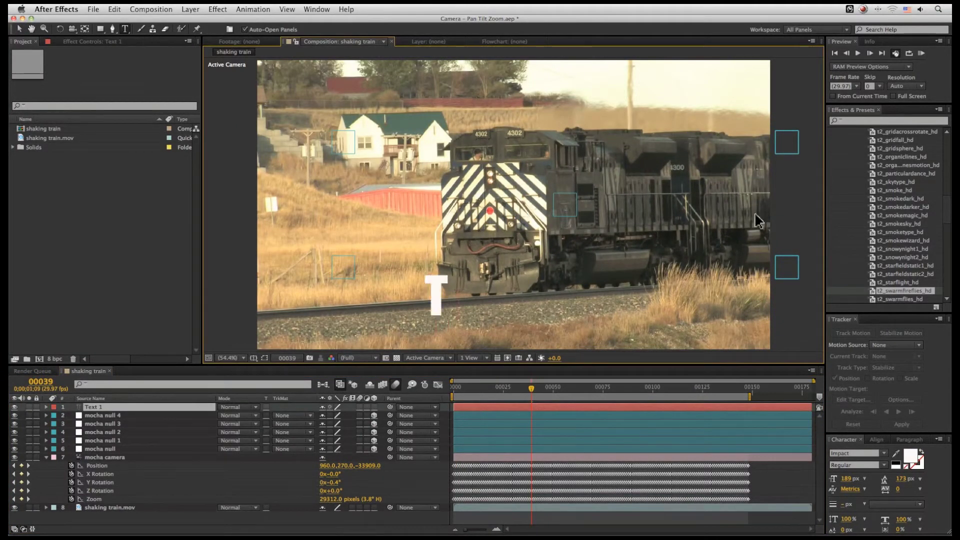
text(ESTv)
drag(459, 313, 514, 314)
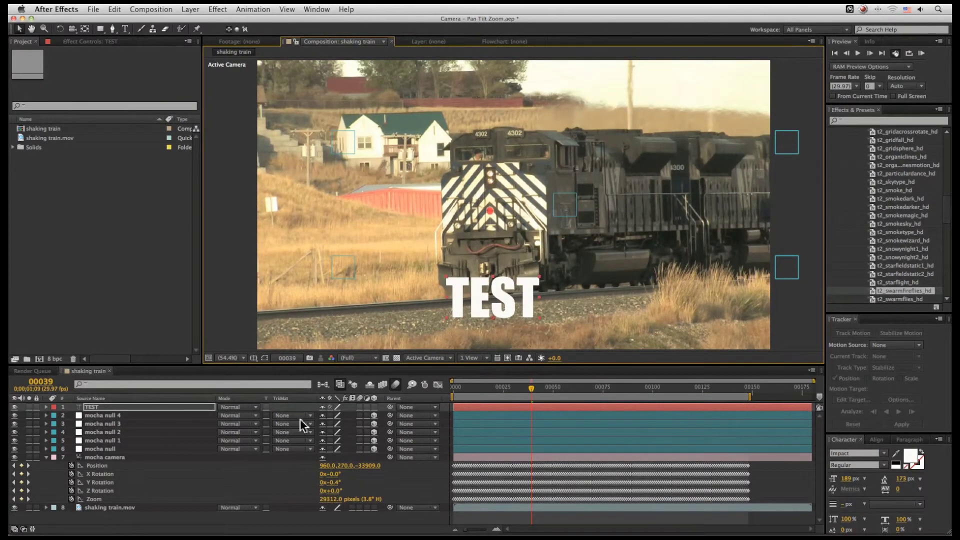
click(373, 406)
drag(531, 342, 515, 303)
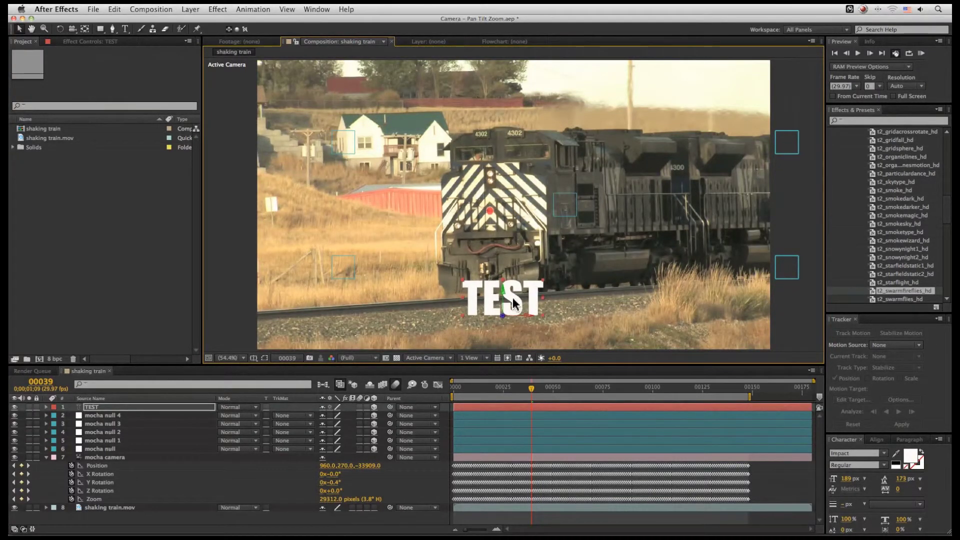
Preview the TEST text's motion against the footage, return to frame 1 and save the project
key(space)
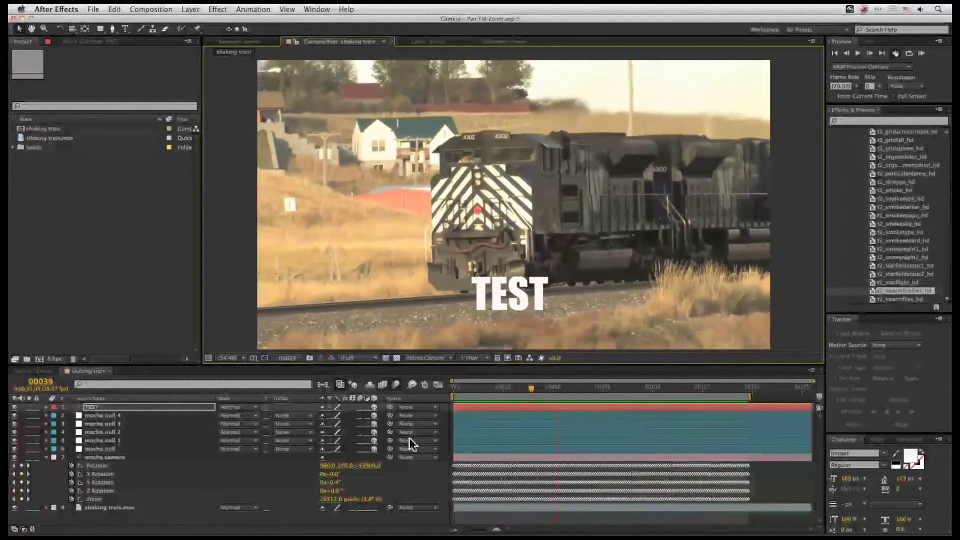
drag(500, 388, 455, 388)
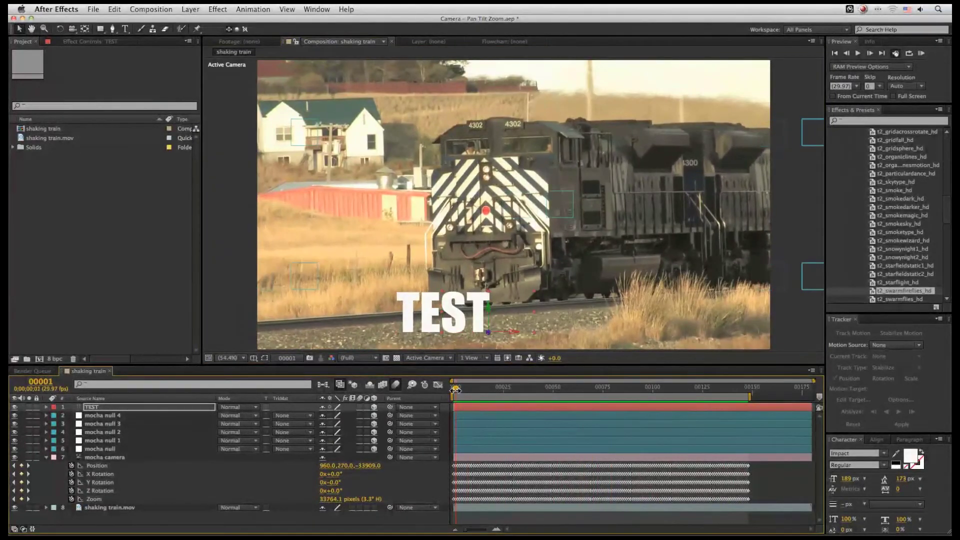
key(super+s)
Create a new black solid layer named Particles at 1920 x 1080 px
click(93, 9)
mouse_move(191, 9)
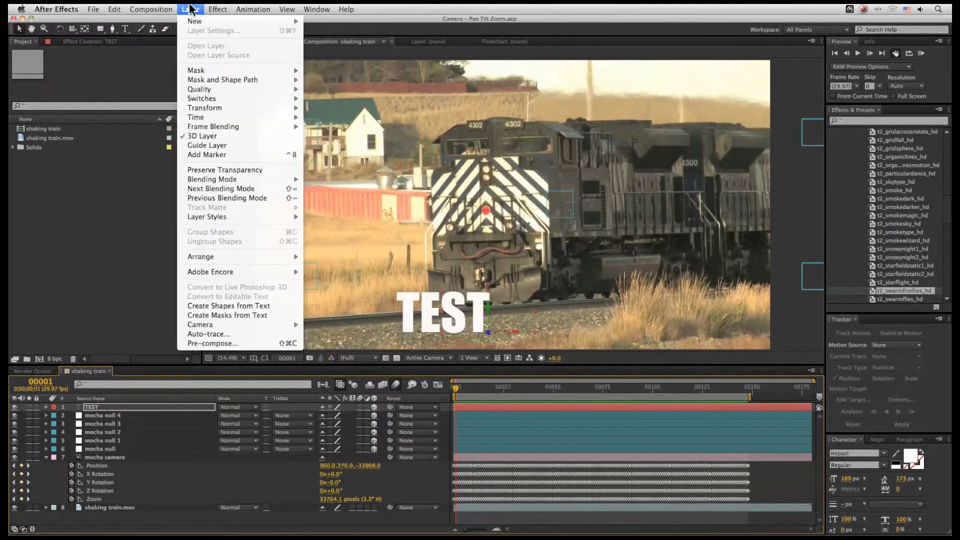
mouse_move(225, 21)
click(325, 33)
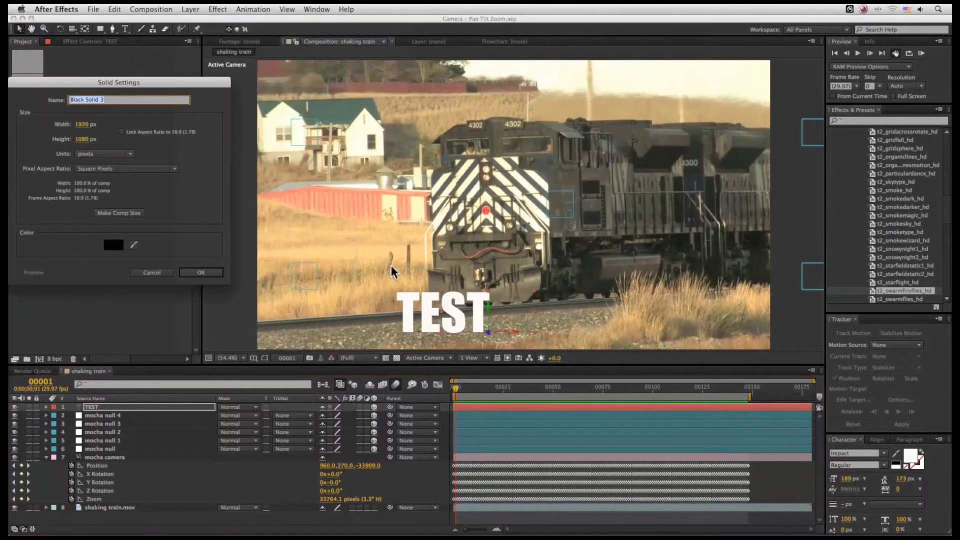
text(Particles)
key(Return)
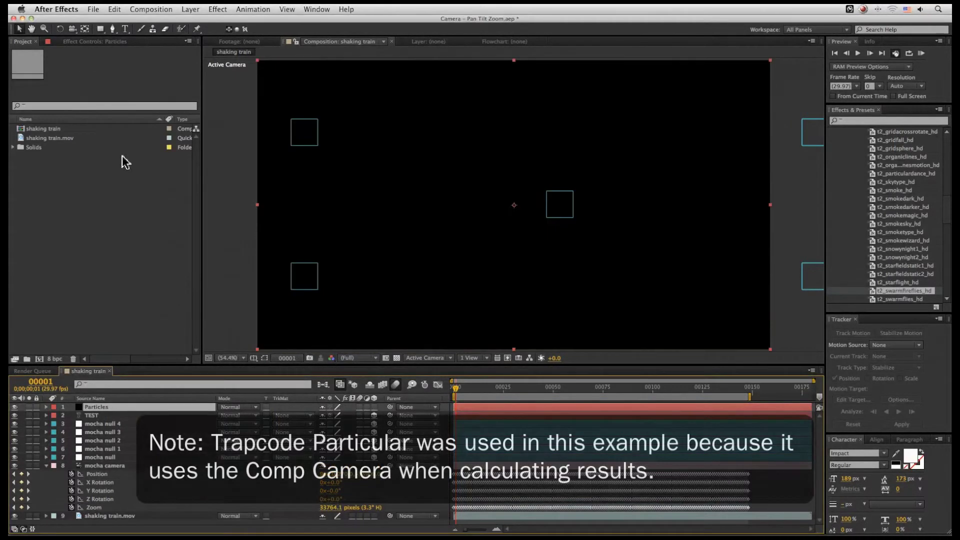
Apply the t2_swarmfireflies_hd preset to the Particles solid and scrub ahead to frame 112 to review it
drag(909, 284, 518, 303)
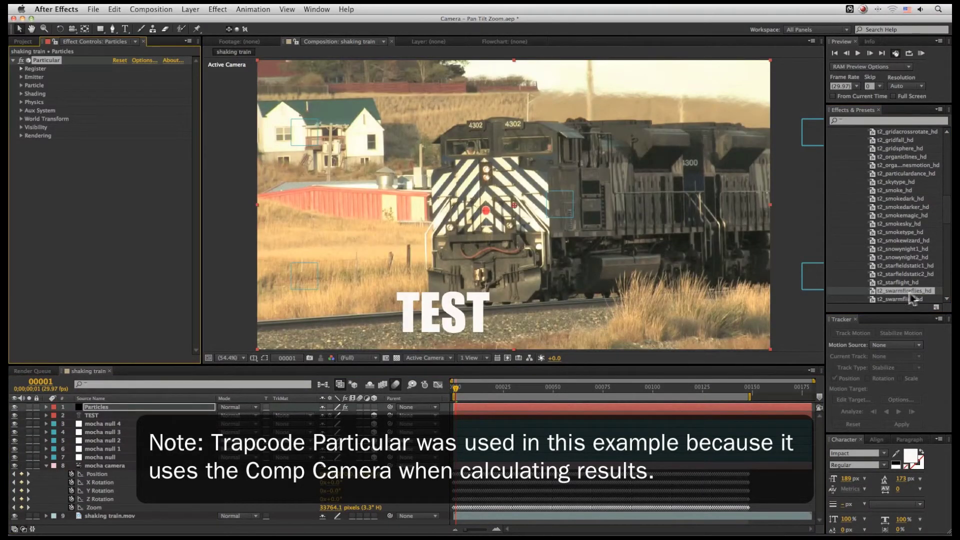
drag(454, 388, 746, 382)
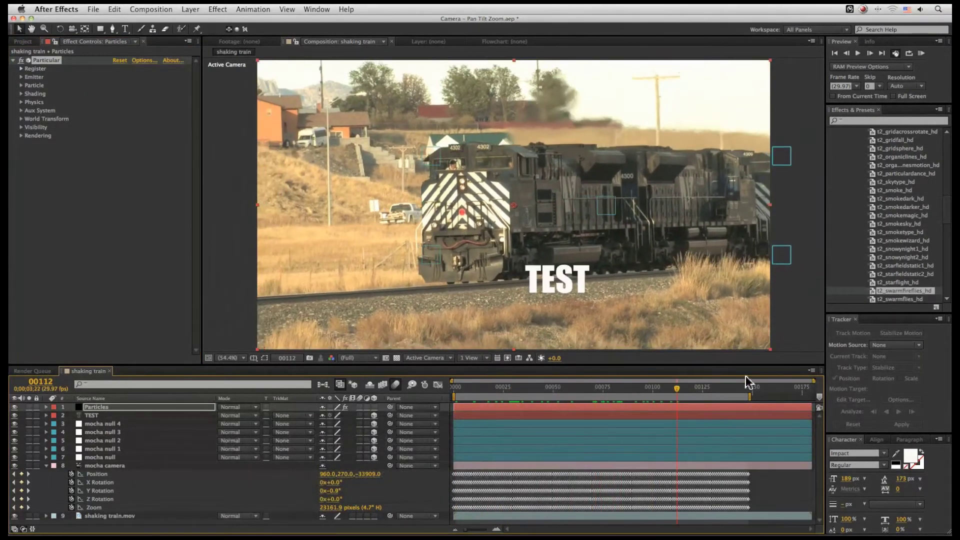
At frame 56, set Particular's Far Vanish to 40000 and Far Start Fade to 39000 on the Particles layer
click(567, 388)
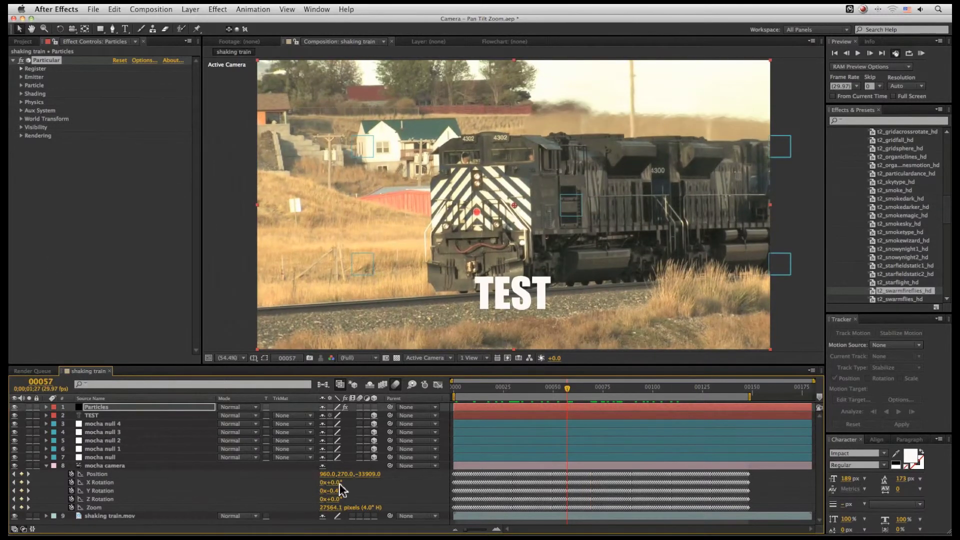
click(565, 388)
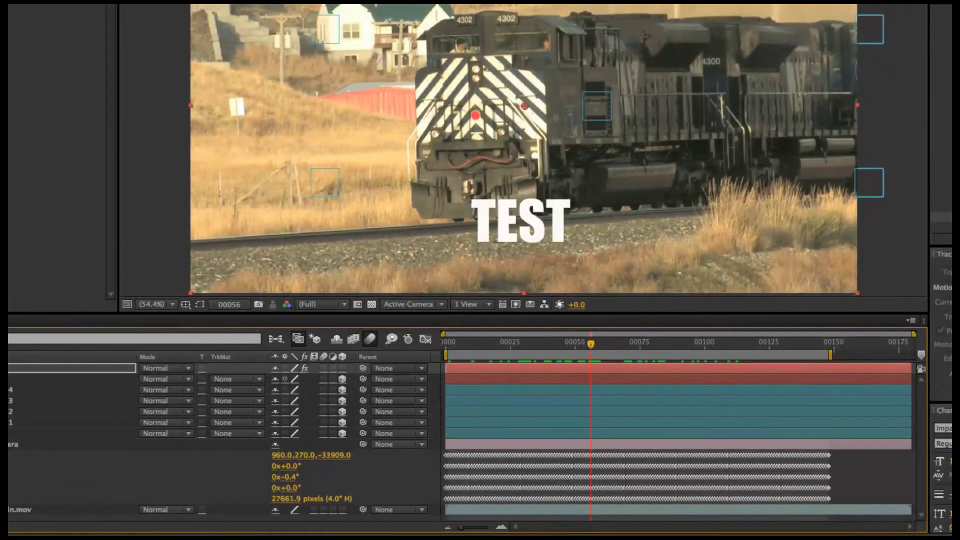
click(22, 128)
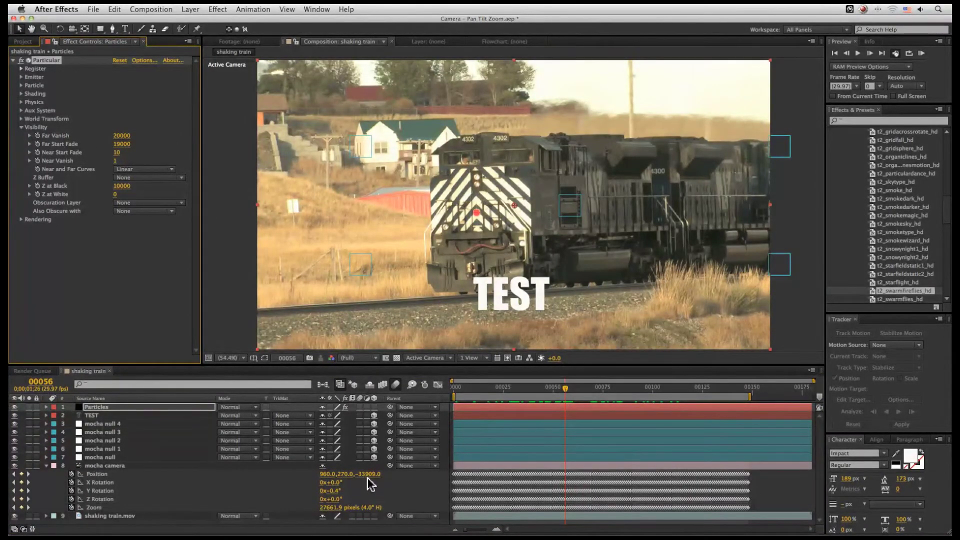
click(122, 135)
text(4)
key(Return)
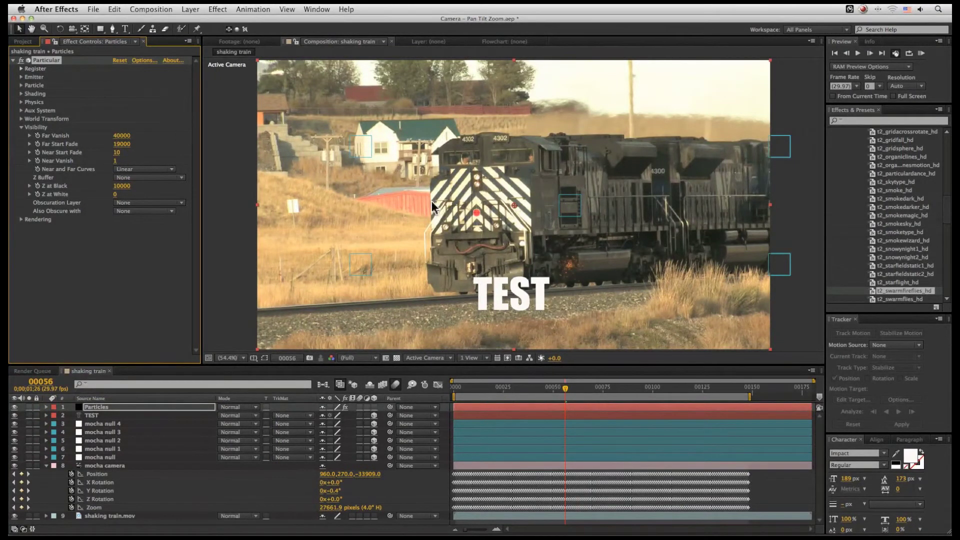
click(123, 143)
key(Return)
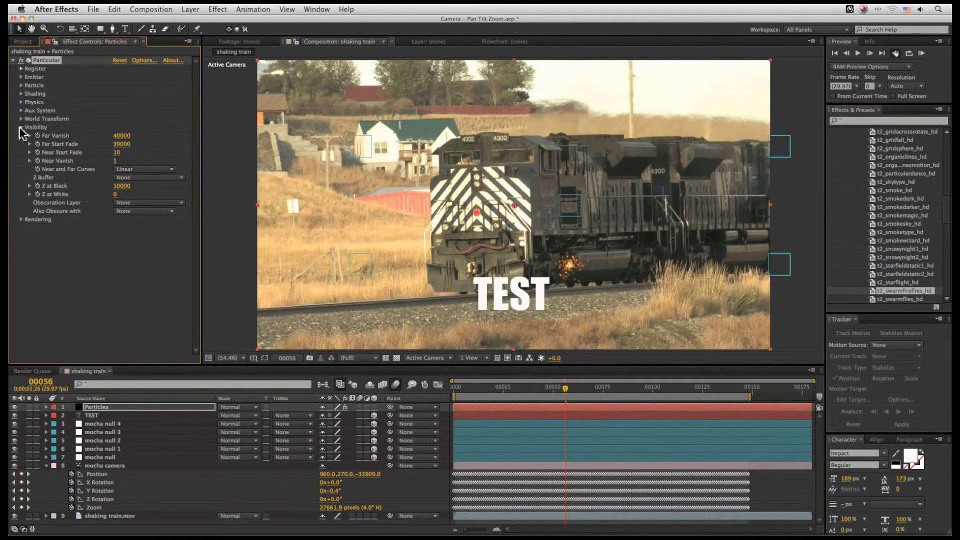
click(22, 128)
At frame 39, move the emitter to XY 1250, 590, size it 460 x 380 x 840 and set Particles/sec to 300
drag(582, 386, 531, 388)
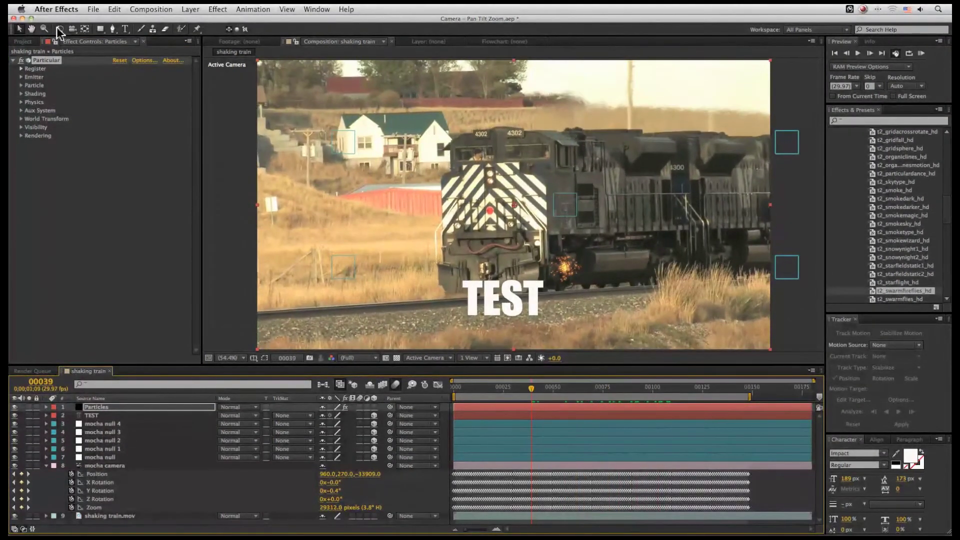
click(21, 76)
drag(132, 102, 149, 129)
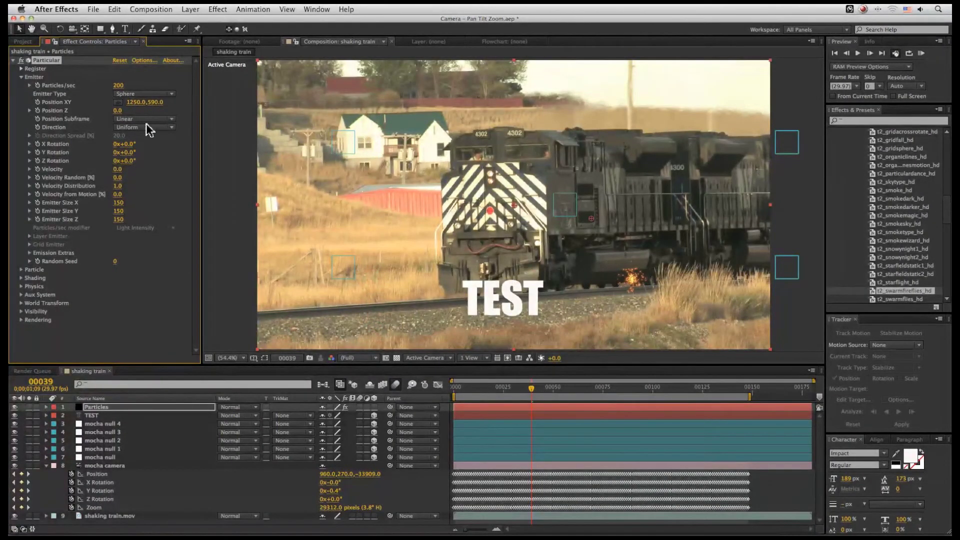
drag(118, 203, 141, 219)
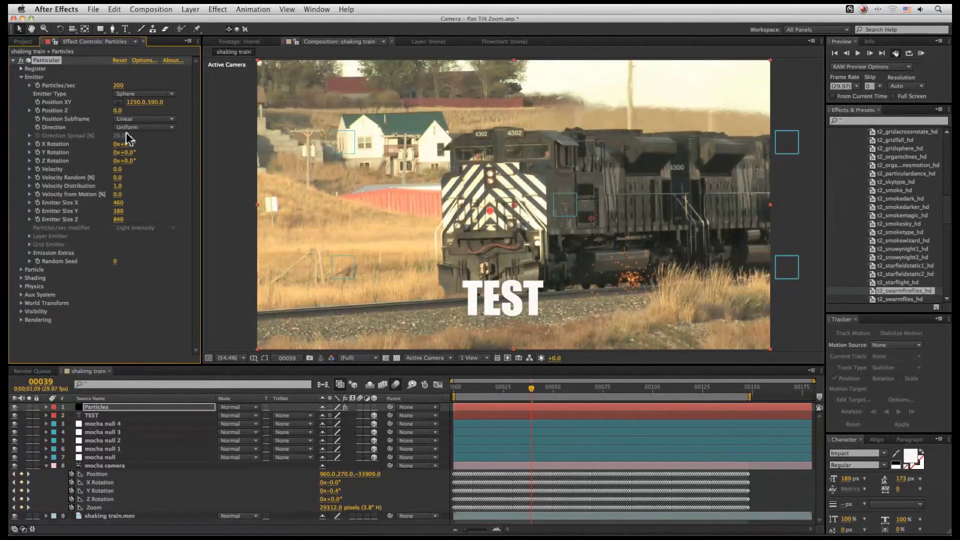
drag(118, 85, 83, 116)
Duplicate the Particles layer and move the copy's emitter to XY 60, 140 and Z -12700
key(ctrl+d)
drag(145, 102, 146, 101)
Preview the composition from frame 1, enable motion blur on both Particles layers and preview again
drag(517, 394, 453, 393)
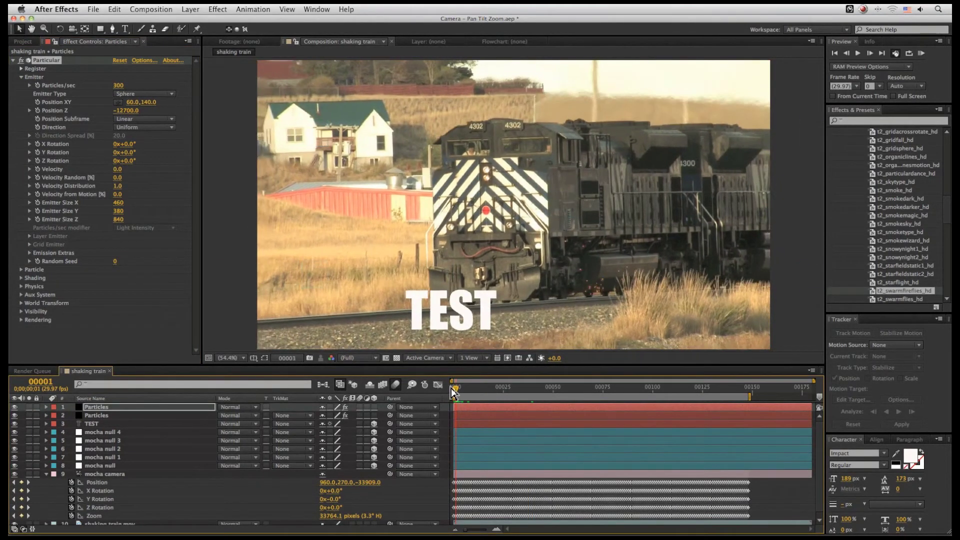
key(space)
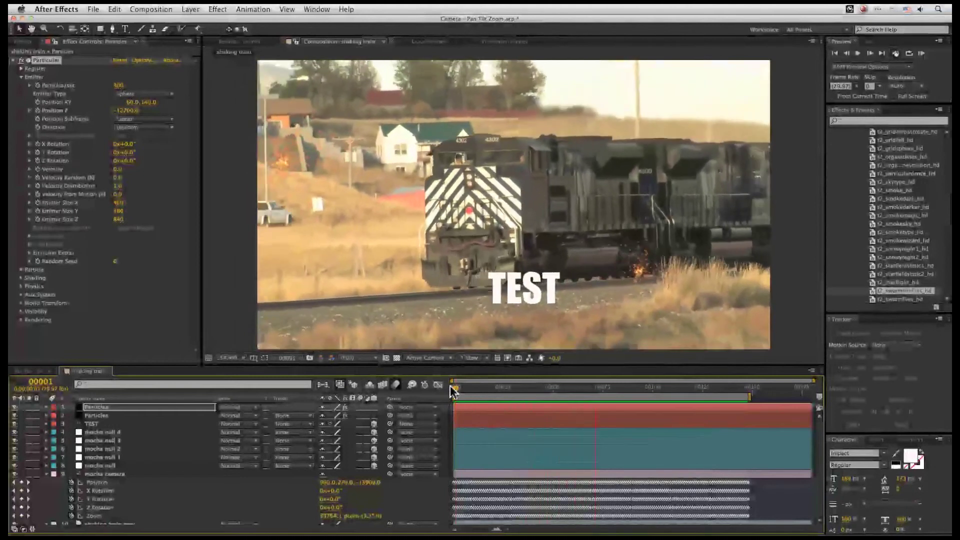
key(space)
key(space)
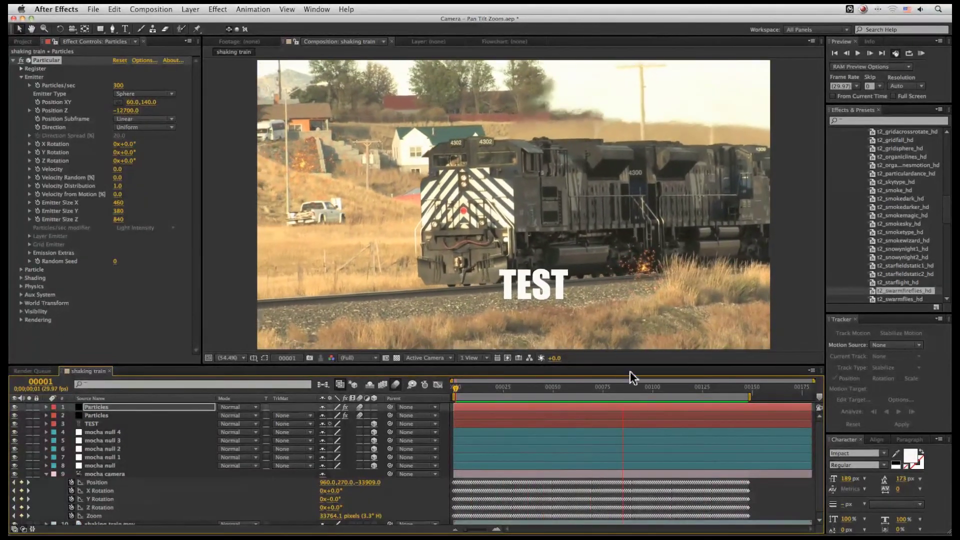
key(space)
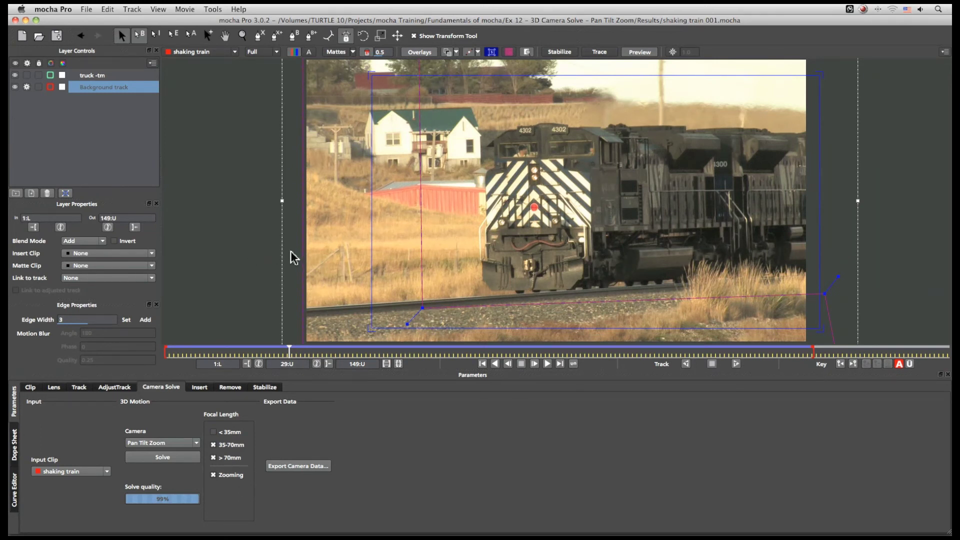
key(super+q)
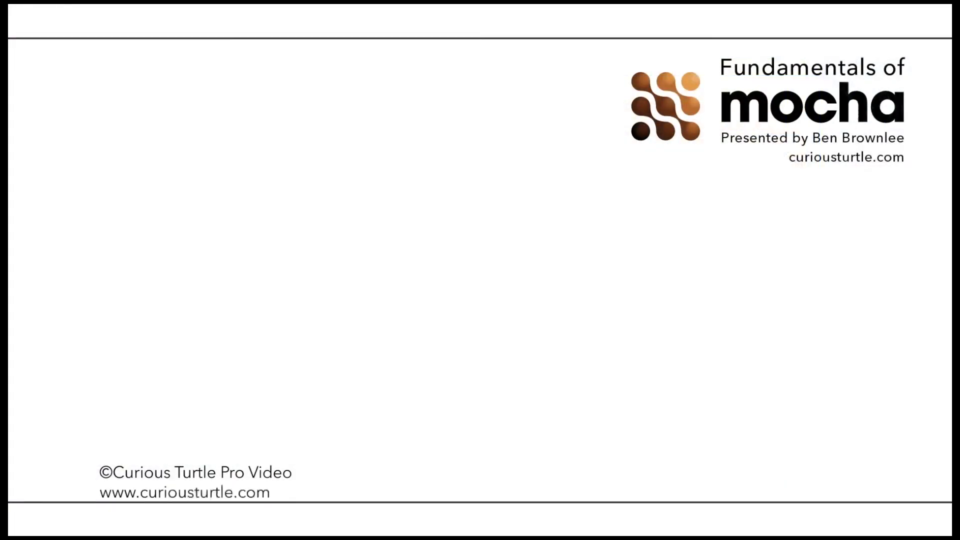